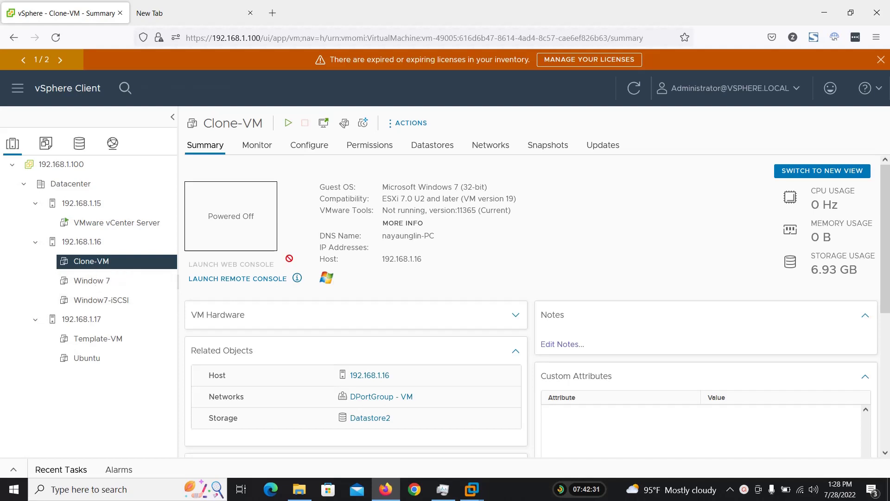
Step: Rescan the Datacenter's storage for new storage devices and new VMFS volumes
scroll(293, 260, "down", 2)
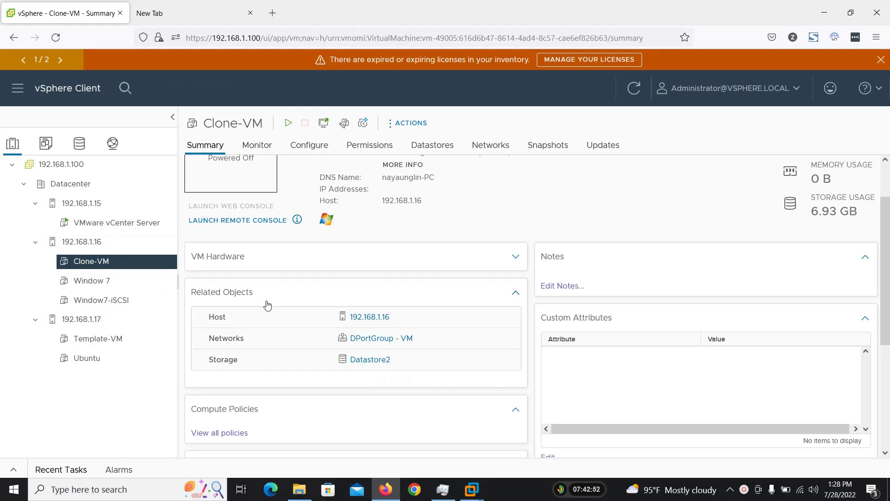
left_click(75, 146)
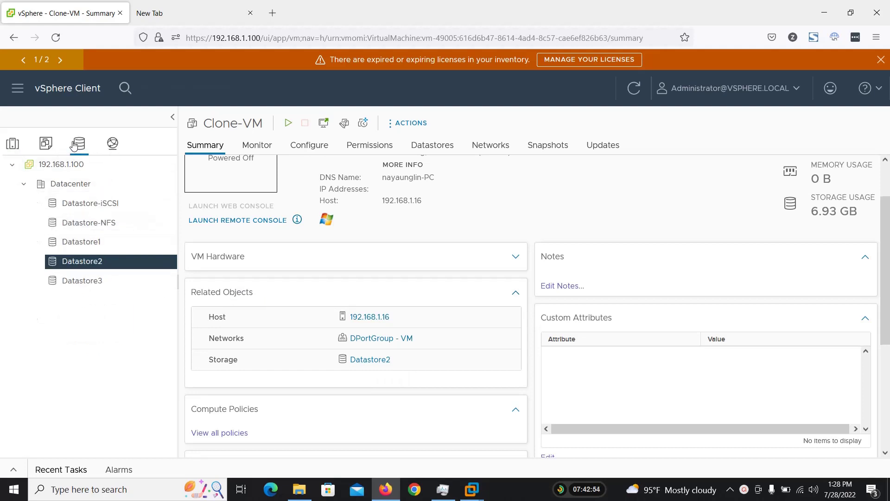
left_click(76, 184)
right_click(82, 190)
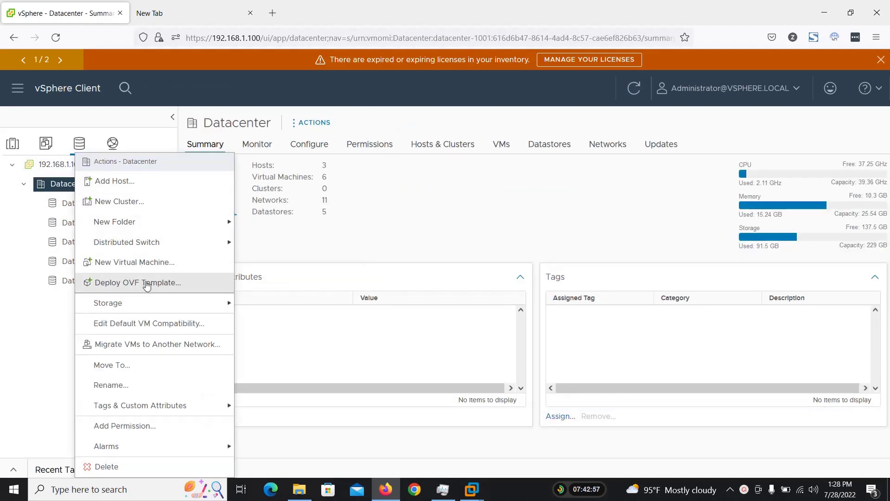
mouse_move(144, 304)
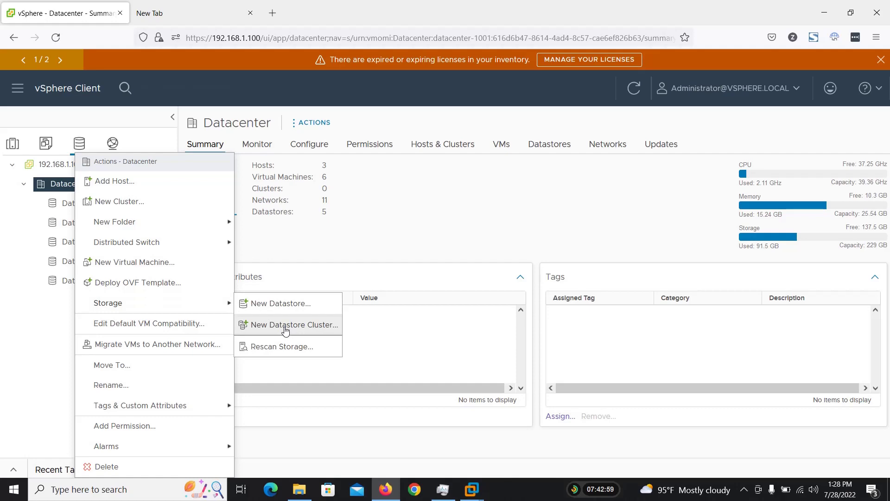
left_click(281, 346)
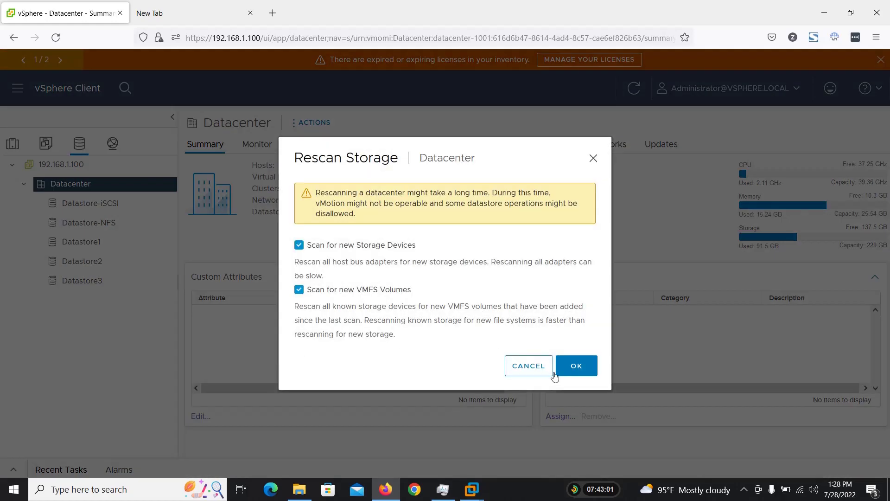
left_click(558, 371)
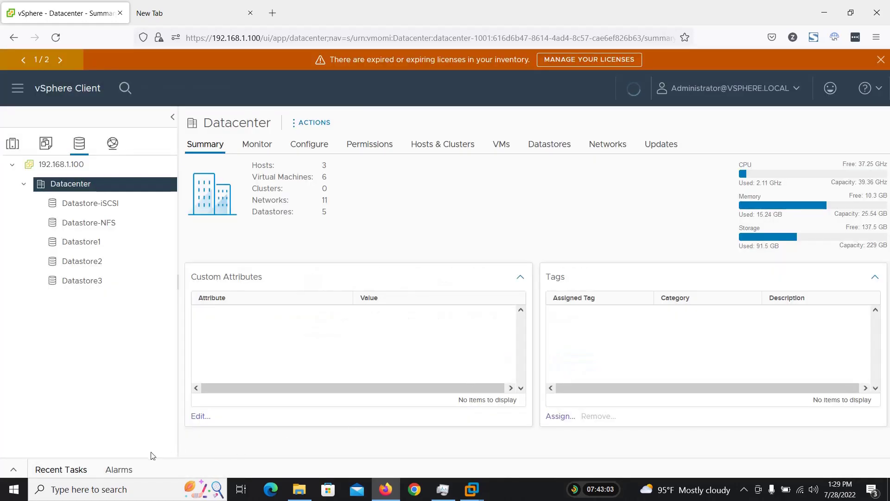
Step: Check the status of the storage rescan in the recent tasks and look over the host inventory
left_click(17, 470)
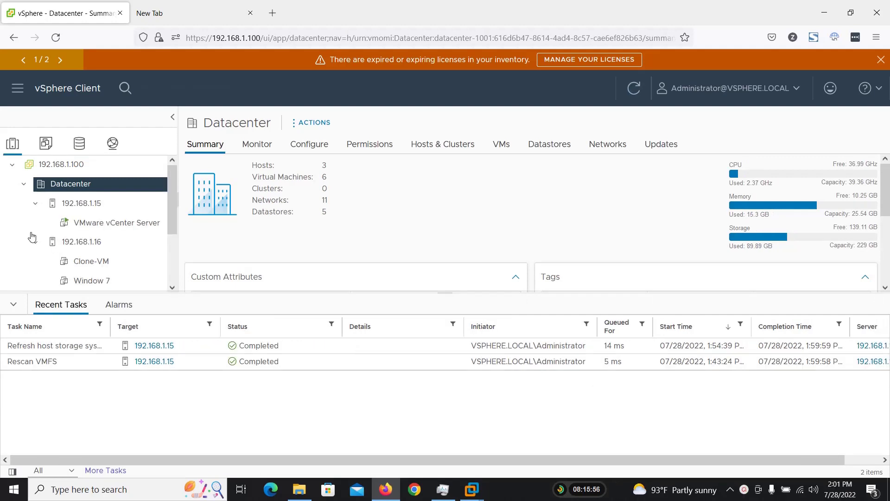
scroll(104, 258, "down", 3)
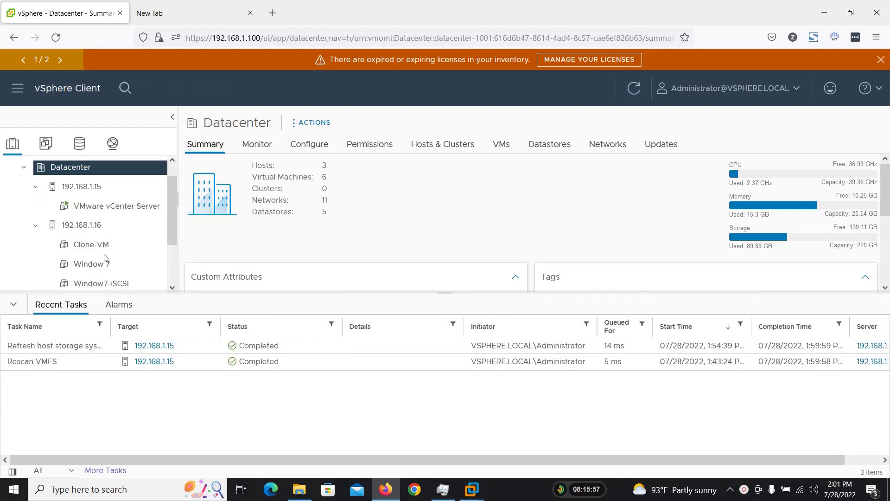
scroll(103, 259, "up", 3)
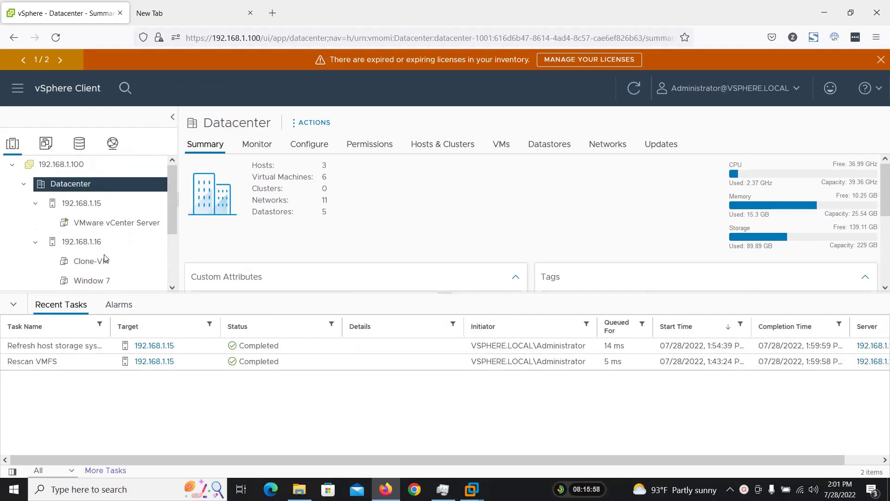
left_click(22, 302)
Step: Start a migration of Clone-VM that changes both compute resource and storage
left_click(90, 261)
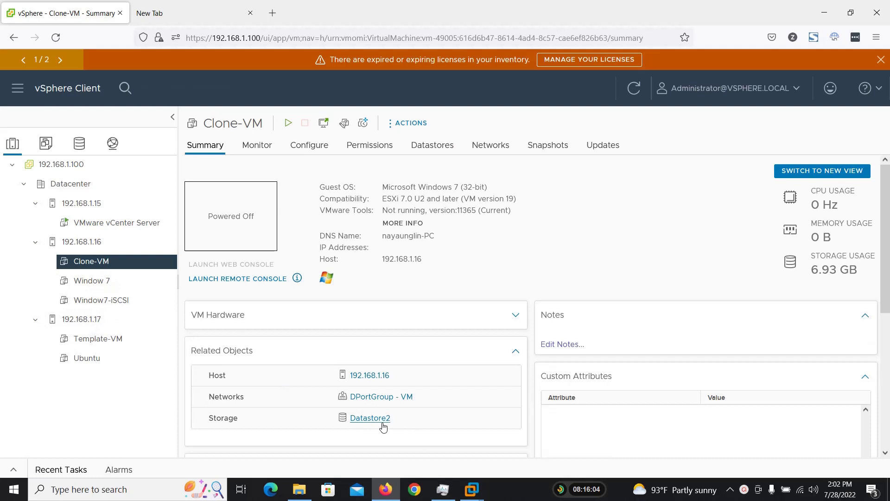
right_click(108, 264)
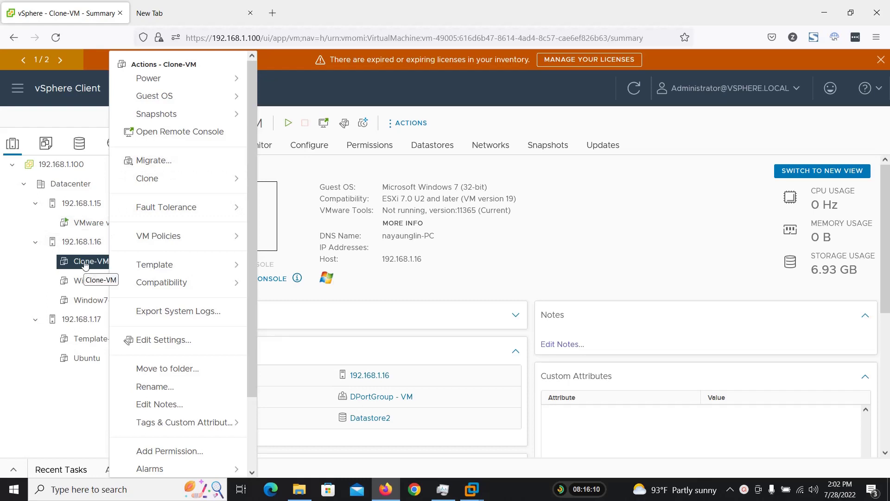
left_click(162, 165)
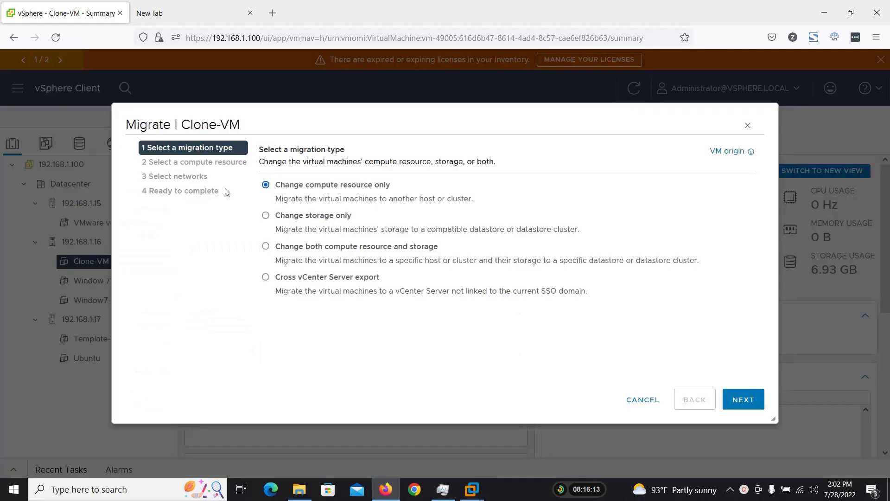
left_click(297, 248)
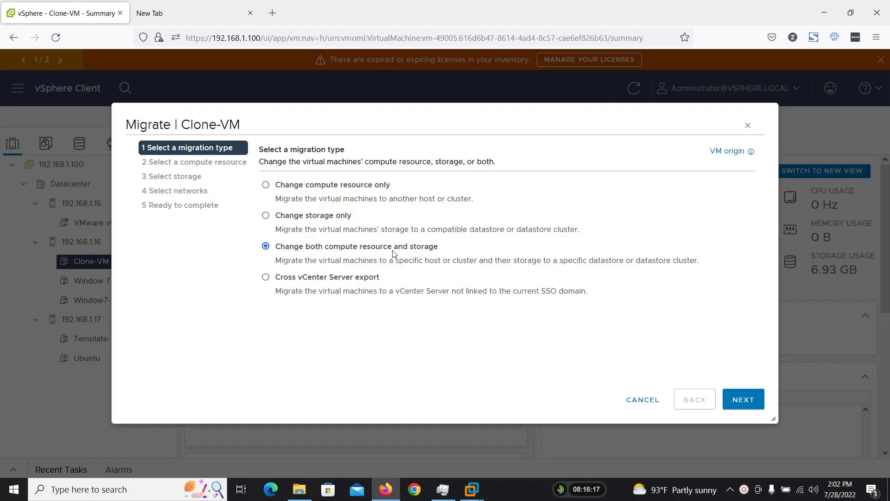
left_click(310, 185)
left_click(314, 217)
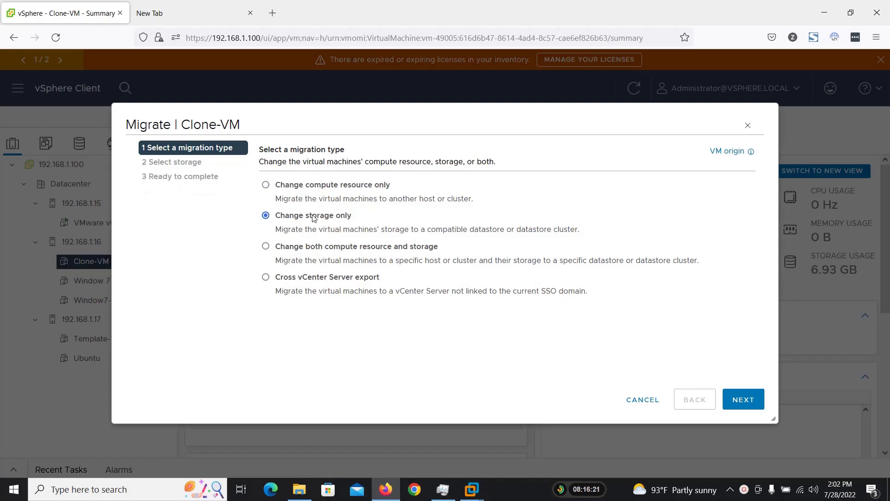
left_click(310, 247)
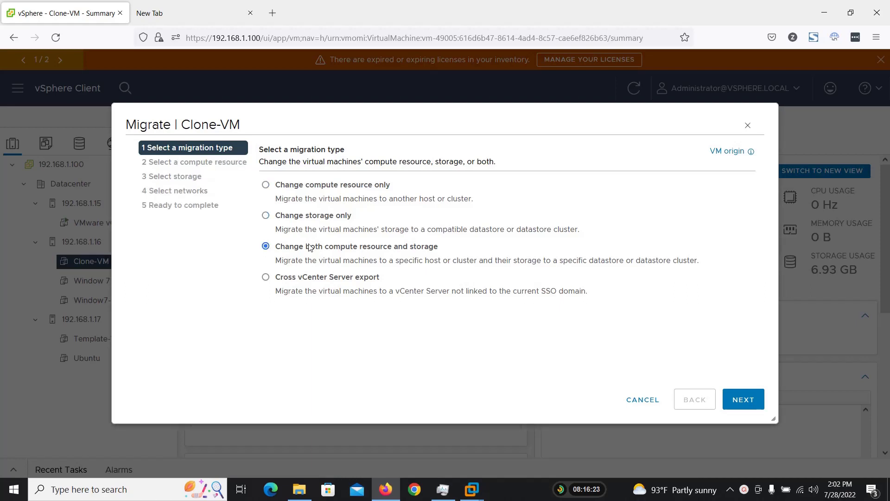
left_click(740, 398)
Step: Choose host 192.168.1.17 as the destination compute resource for the migration
left_click(314, 212)
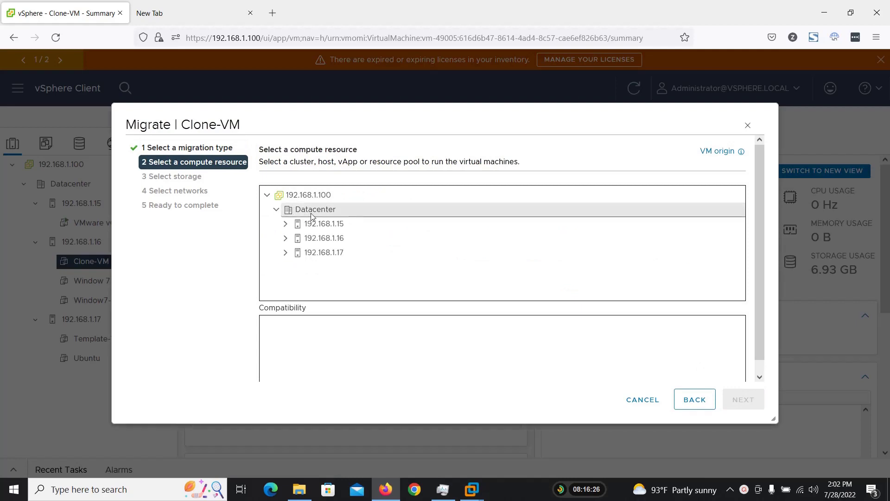
left_click(314, 215)
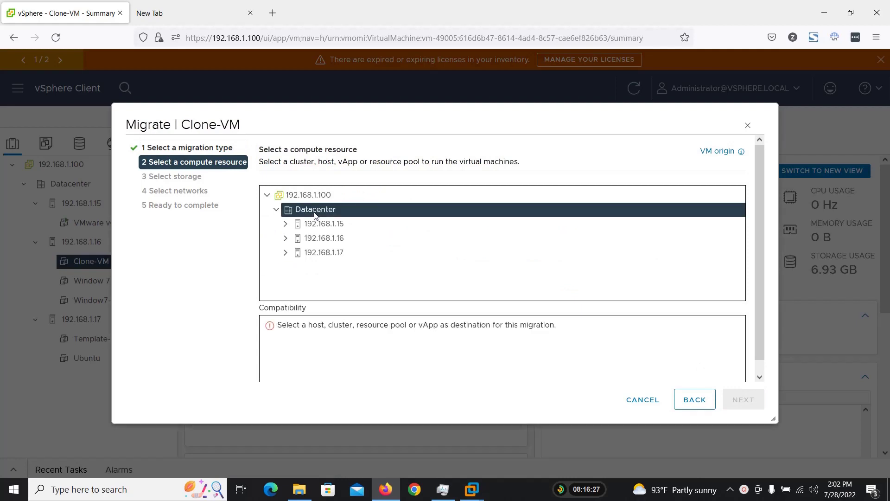
left_click(335, 252)
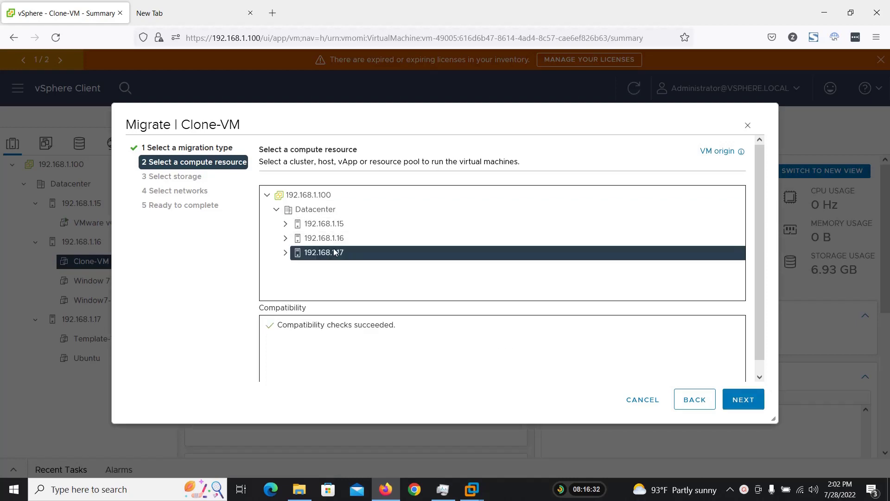
left_click_drag(410, 327, 294, 326)
left_click(289, 328)
left_click(410, 332)
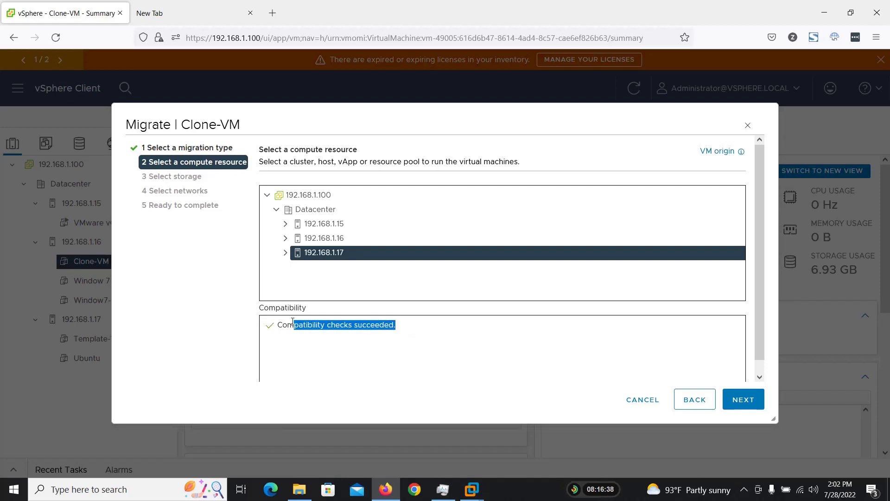
left_click(402, 328)
left_click(742, 398)
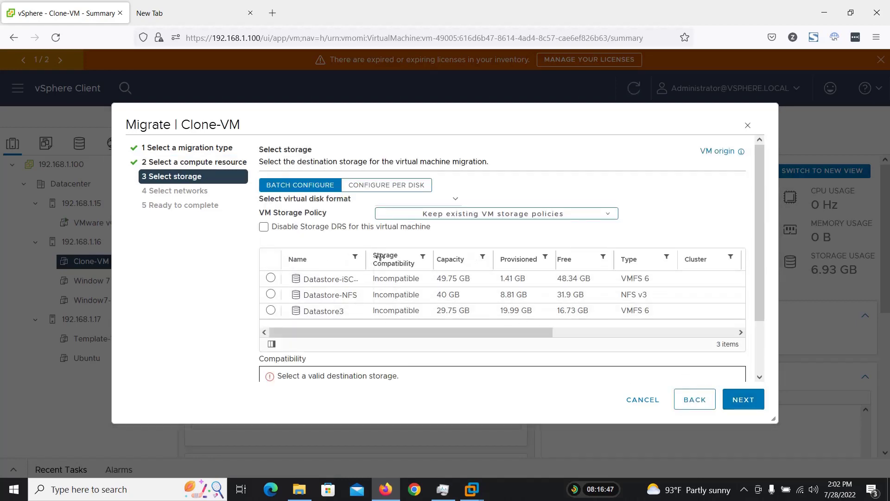
Step: Choose Datastore-iSCSI as the destination storage and set the VM storage policy to Management Storage policy - Thin
left_click_drag(366, 259, 403, 261)
left_click(271, 278)
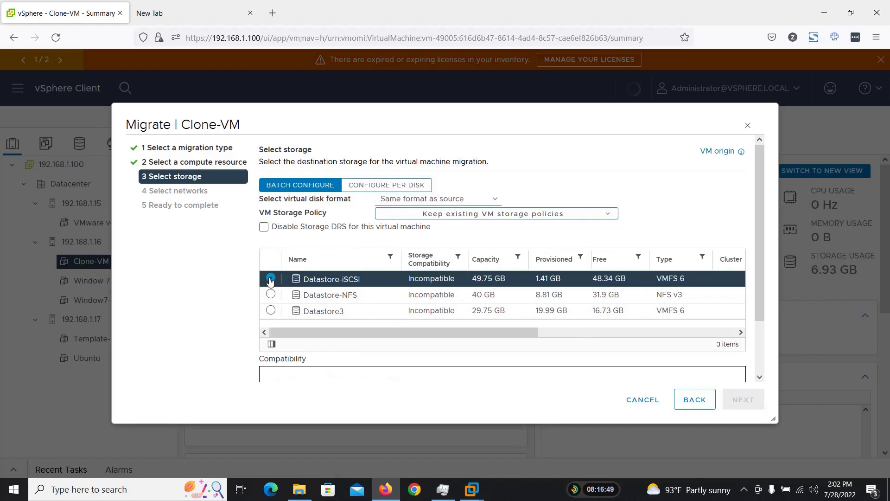
left_click(452, 199)
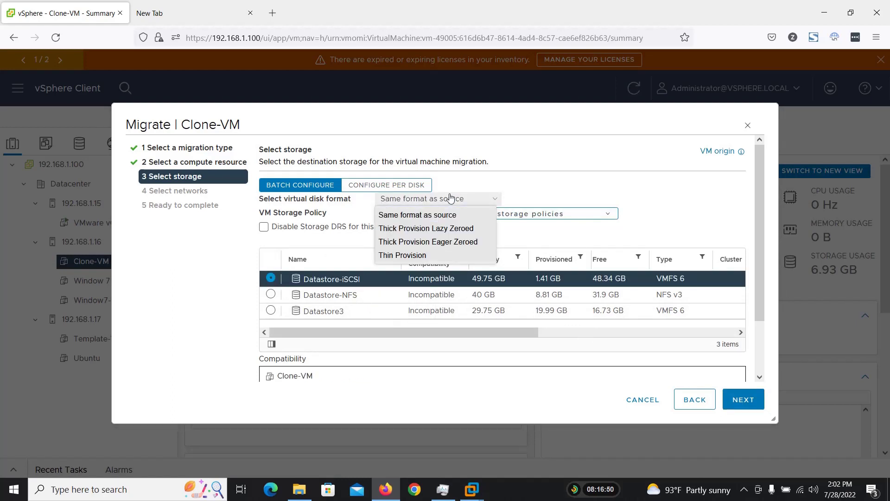
left_click(419, 257)
left_click(431, 218)
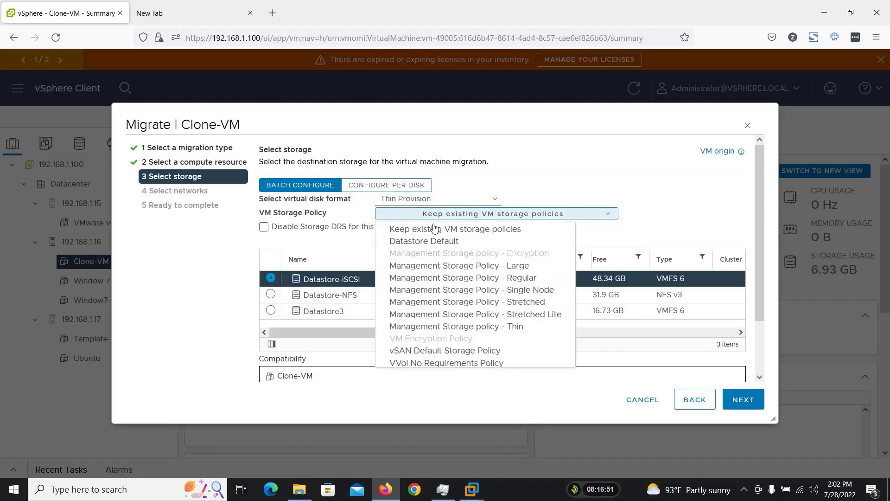
left_click(473, 324)
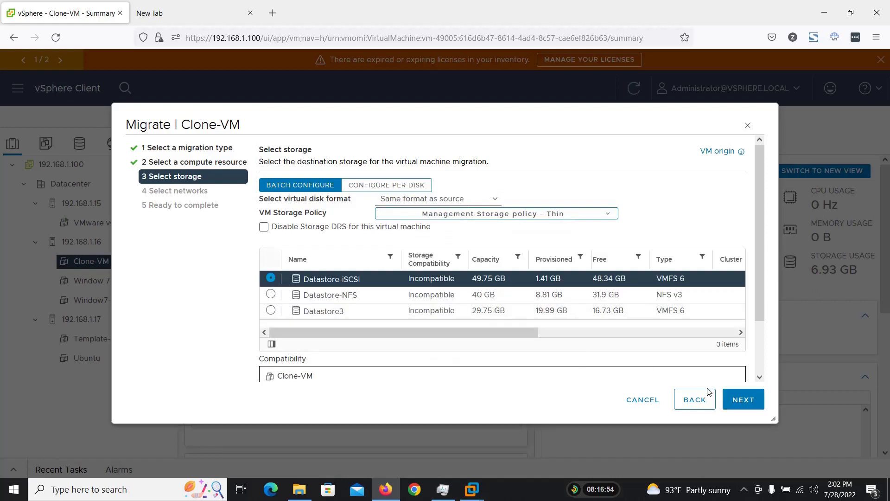
left_click(742, 400)
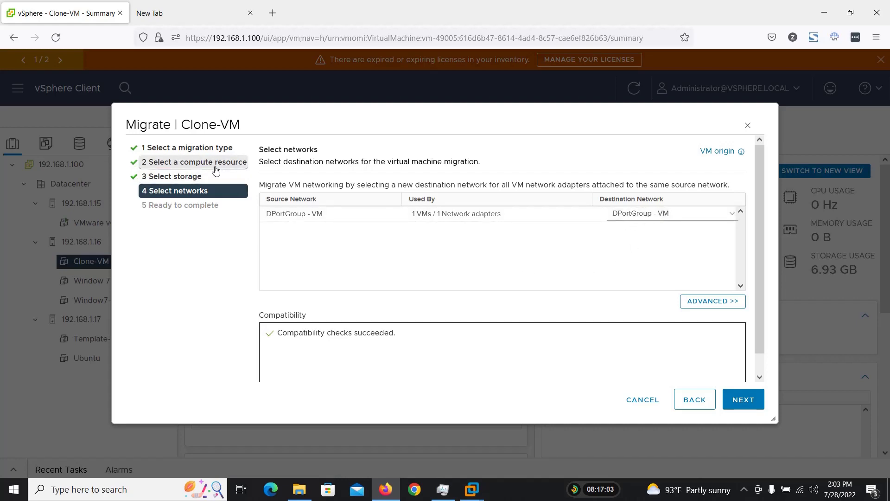
Step: Keep DPortGroup - VM as the destination network and finish the migration setup to start moving Clone-VM
left_click(199, 176)
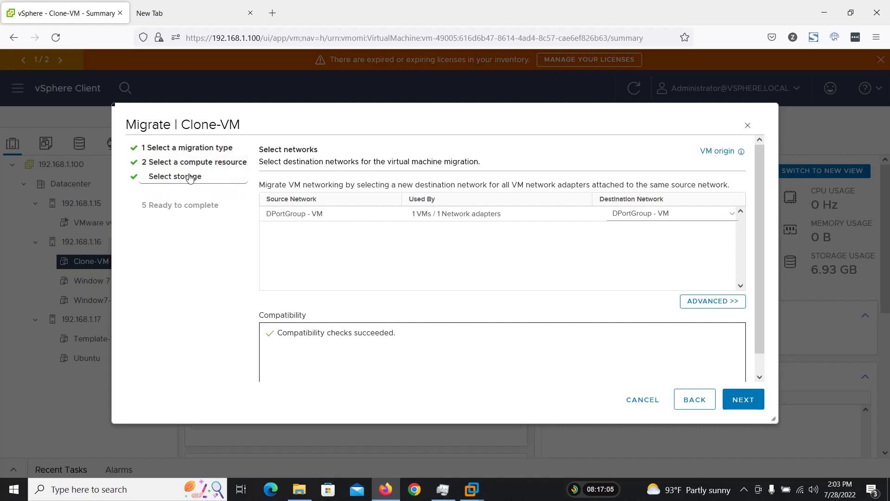
left_click(196, 192)
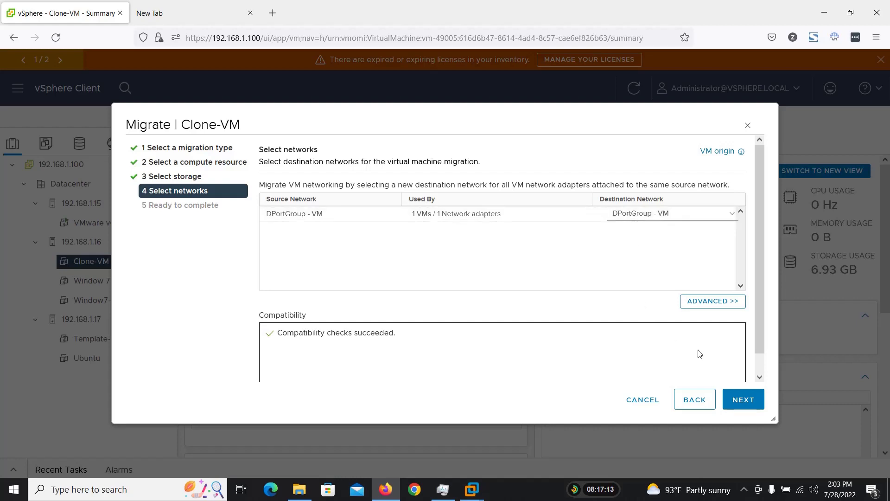
left_click(746, 402)
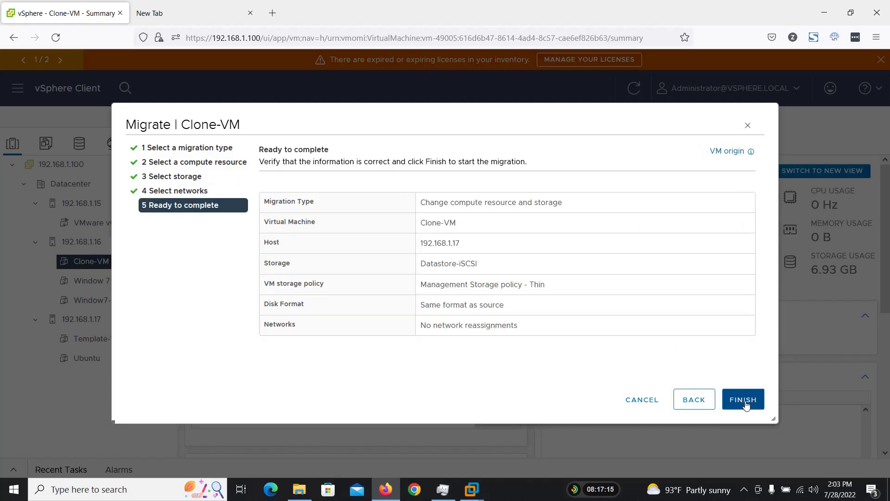
left_click(745, 400)
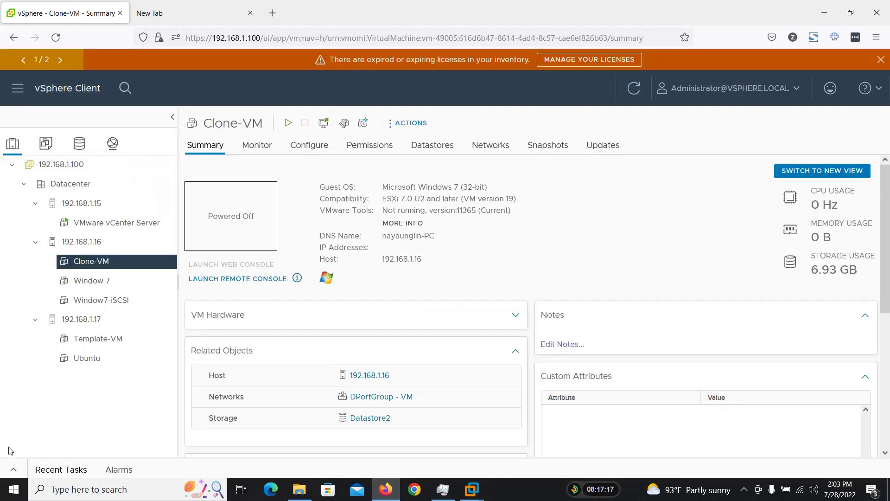
Step: Check the relocation task and review the host and storage of Clone-VM in its summary
left_click(13, 470)
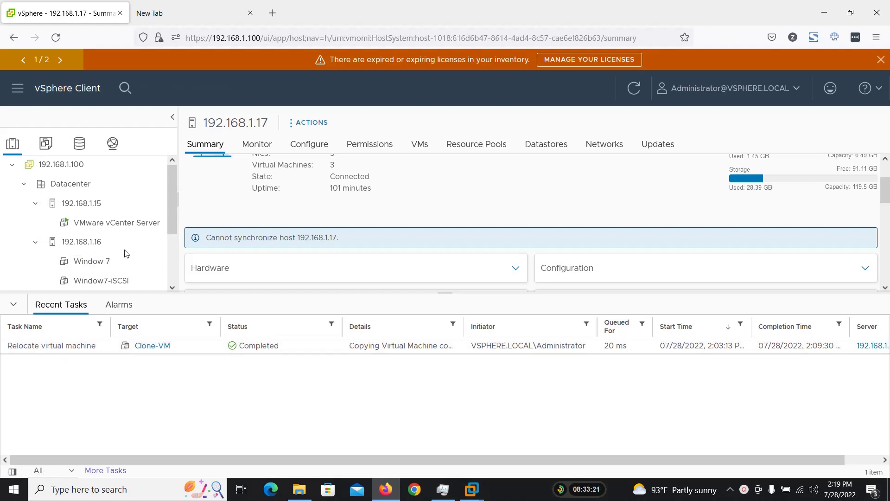
scroll(98, 249, "down", 2)
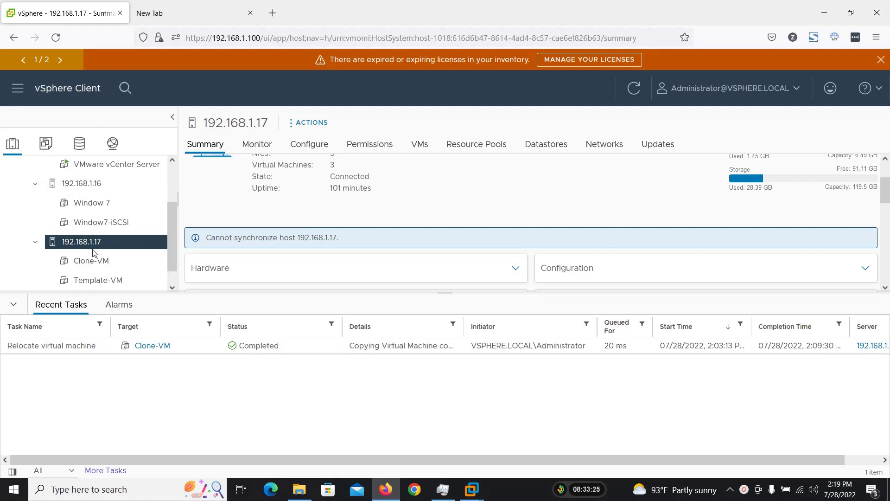
left_click(94, 261)
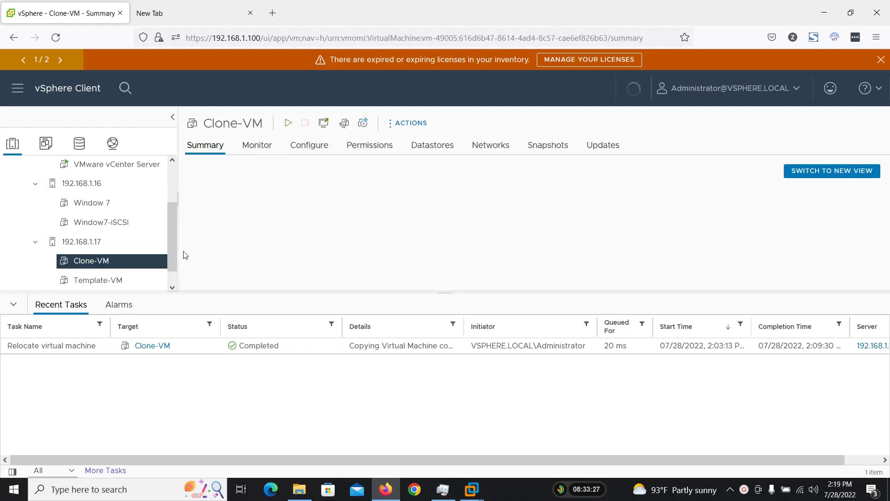
left_click(15, 306)
scroll(516, 300, "down", 2)
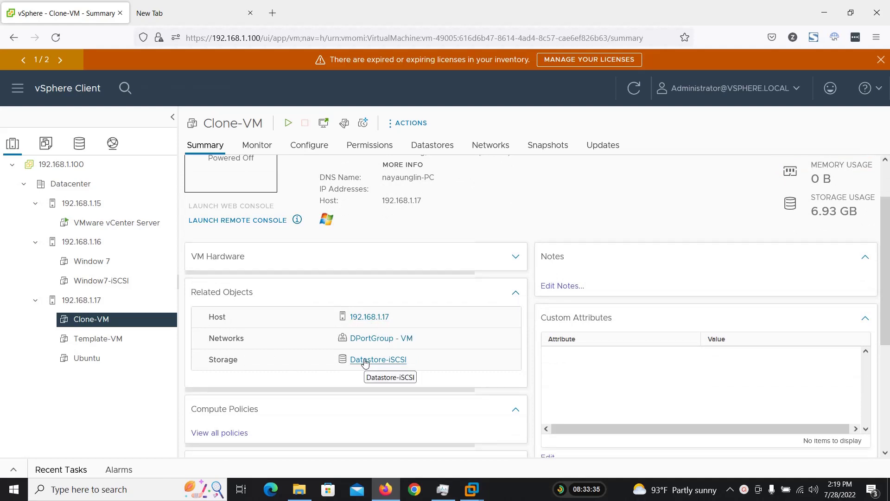
Step: Power on the migrated Clone-VM on host 192.168.1.17
right_click(91, 325)
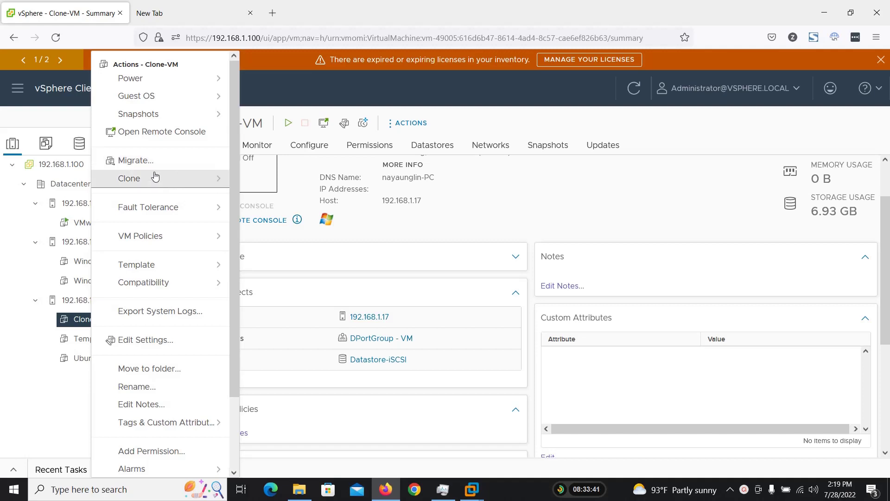
mouse_move(149, 80)
left_click(289, 94)
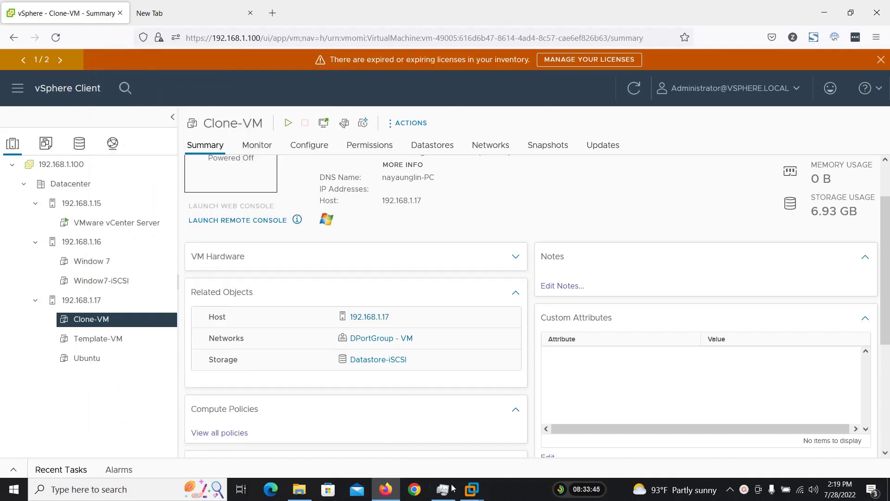
Step: Launch the remote console of Clone-VM, close the extra browser tab and bring the console window to the front
mouse_move(472, 488)
mouse_move(516, 440)
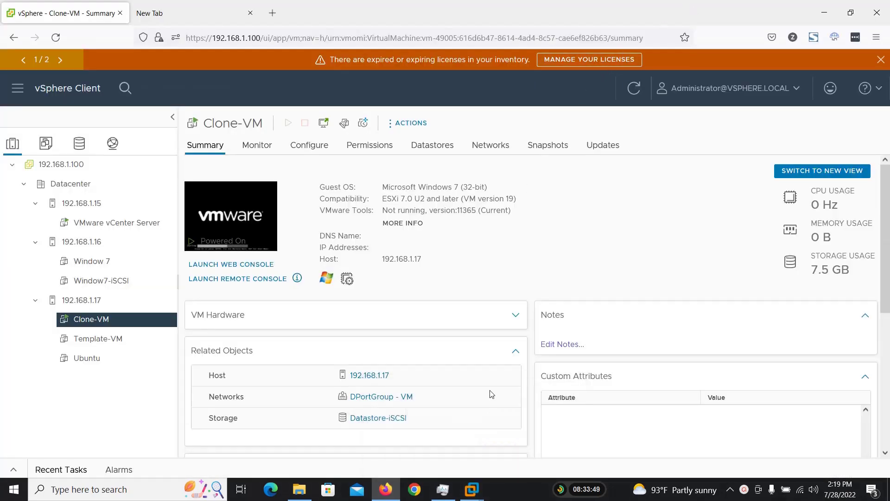
left_click(242, 279)
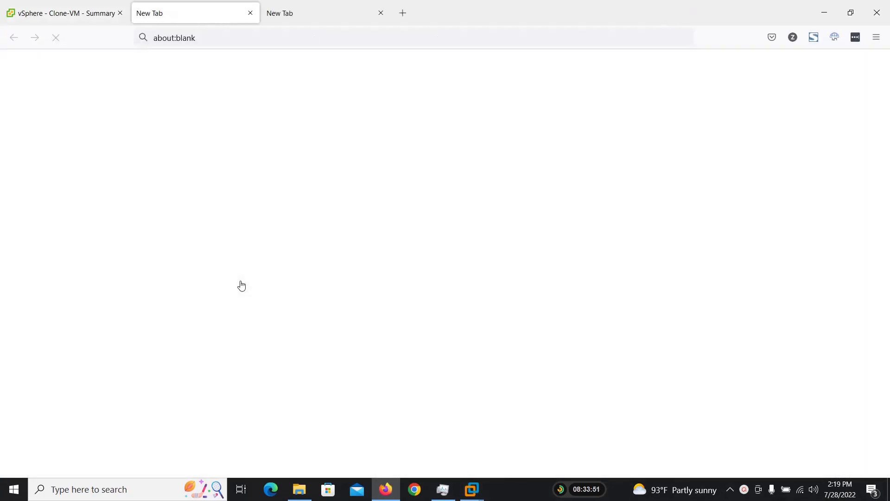
left_click(382, 12)
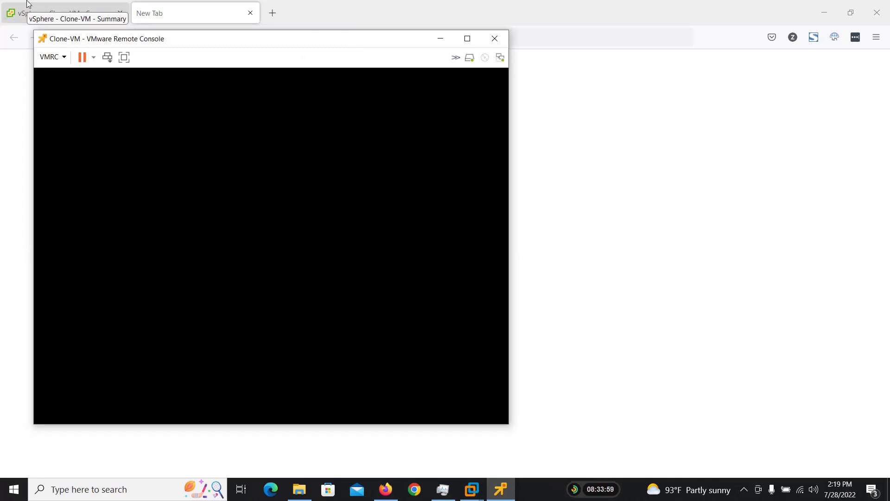
key("Return")
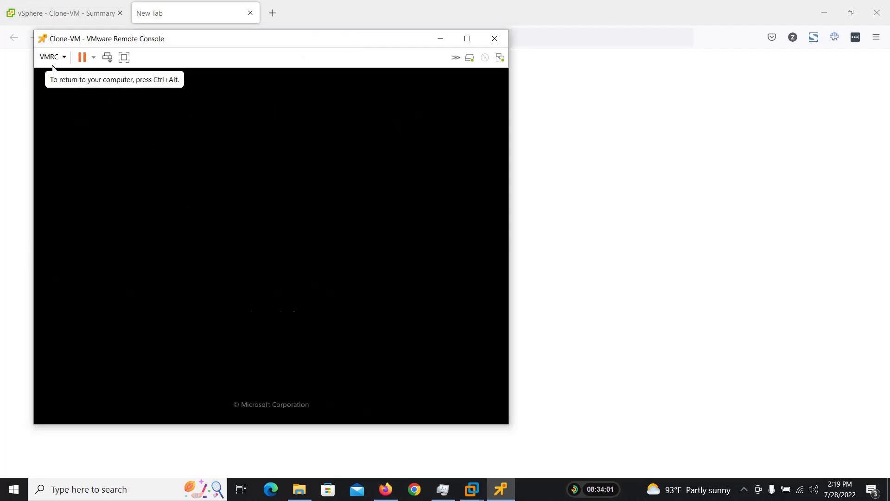
left_click(56, 10)
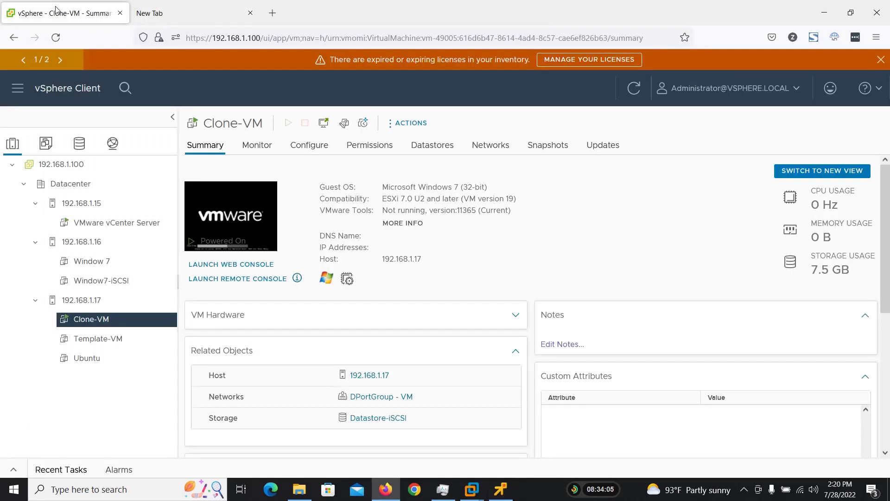
left_click(505, 496)
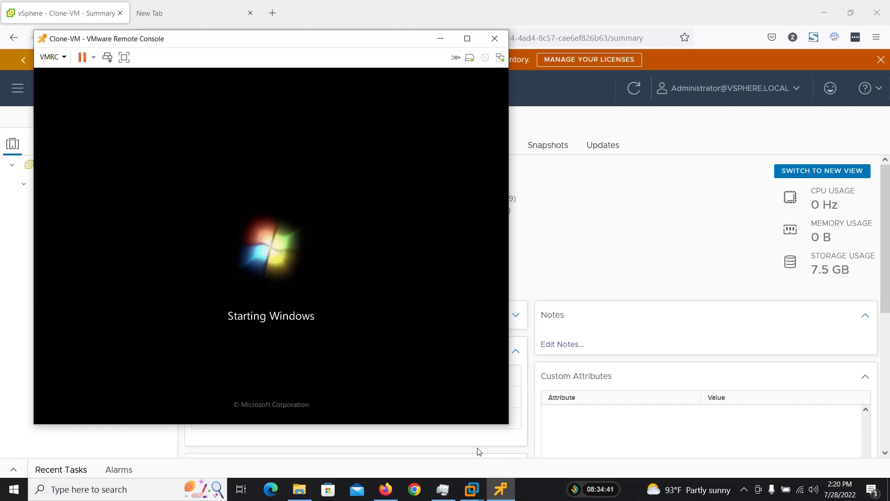
left_click(440, 38)
left_click(495, 490)
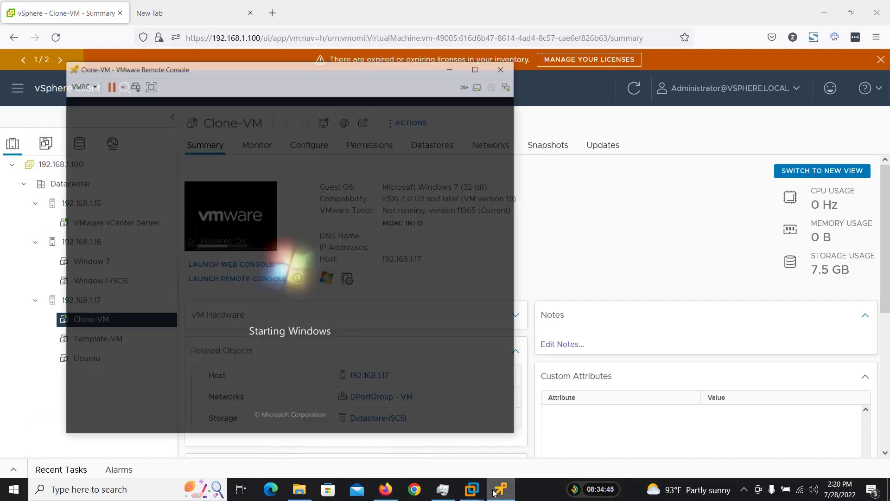
left_click(744, 490)
left_click(743, 466)
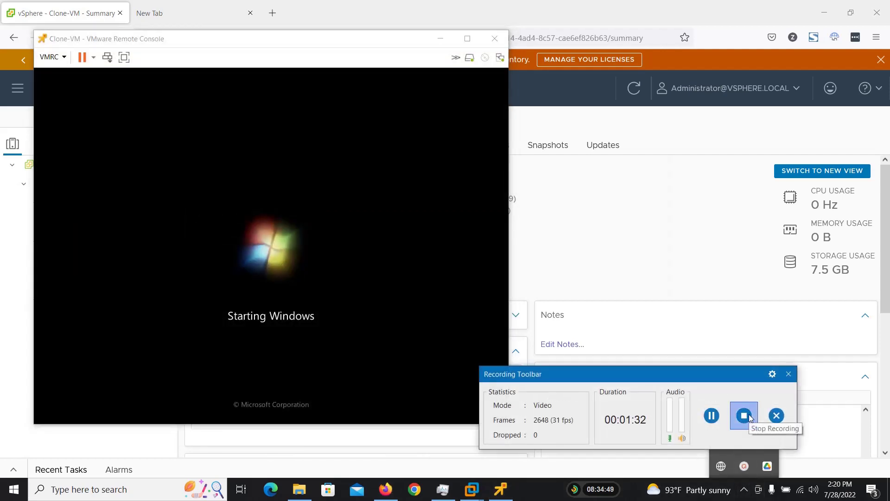
left_click(750, 413)
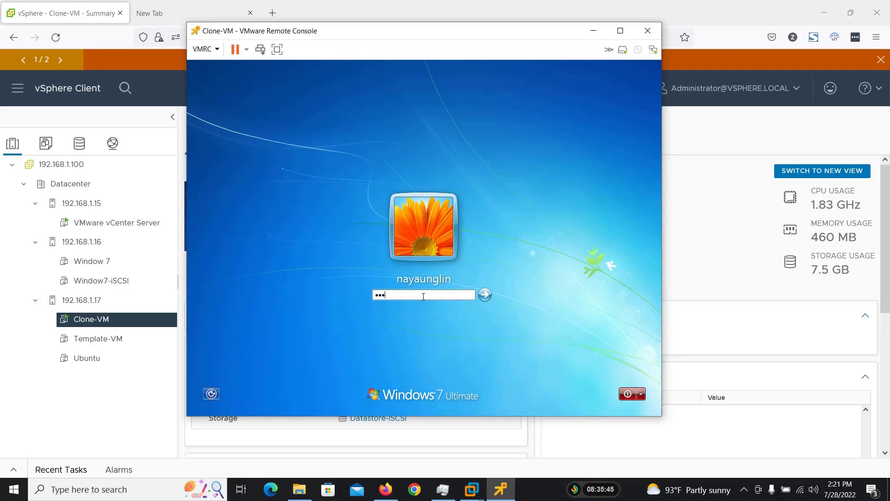
Step: Sign in to Windows on Clone-VM with the account password and move the console window aside
type("••••")
type("•••")
key("Return")
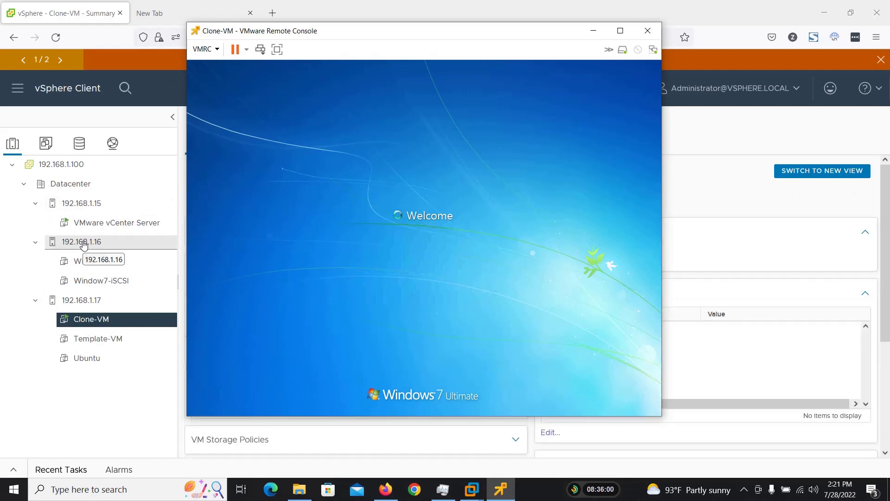
left_click_drag(325, 24, 577, 52)
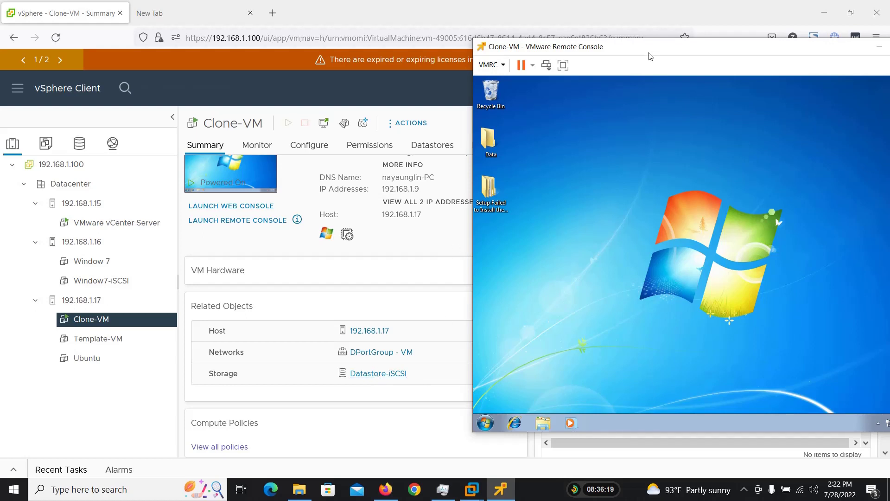
left_click_drag(648, 56, 545, 51)
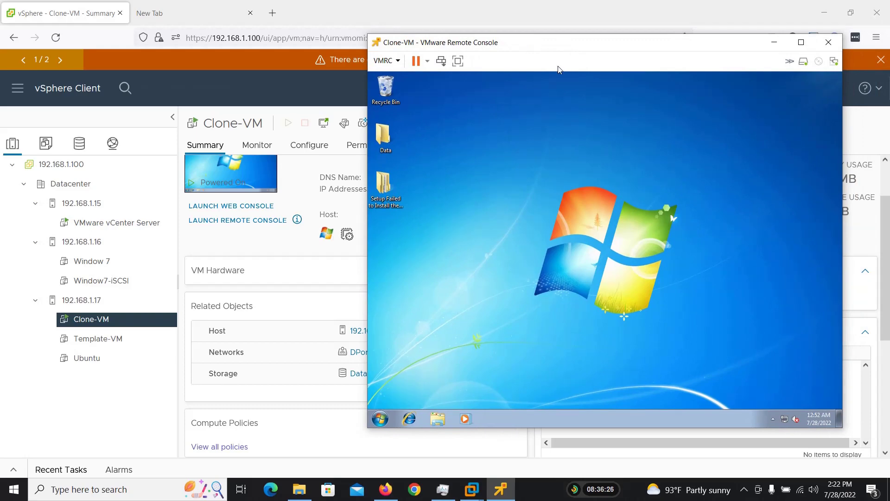
Step: Enable the vMotion service on VMkernel adapter vmk0 of host 192.168.1.16 and check the recent tasks
left_click(79, 241)
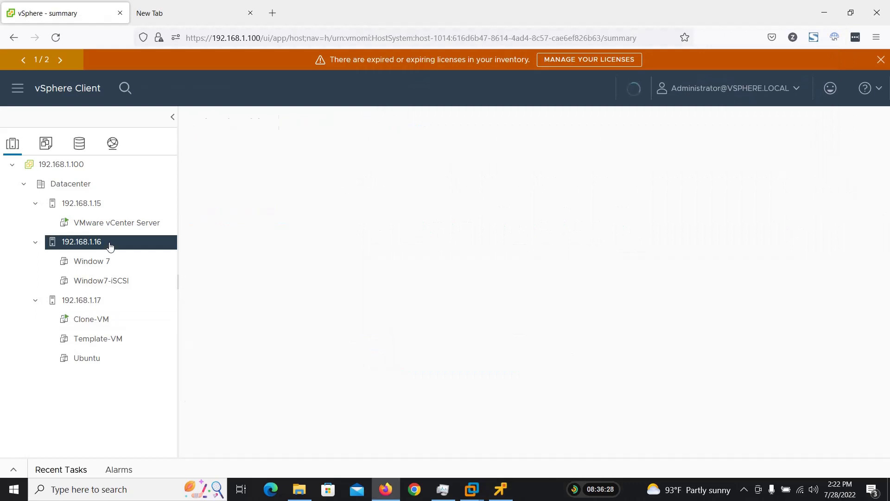
left_click(100, 302)
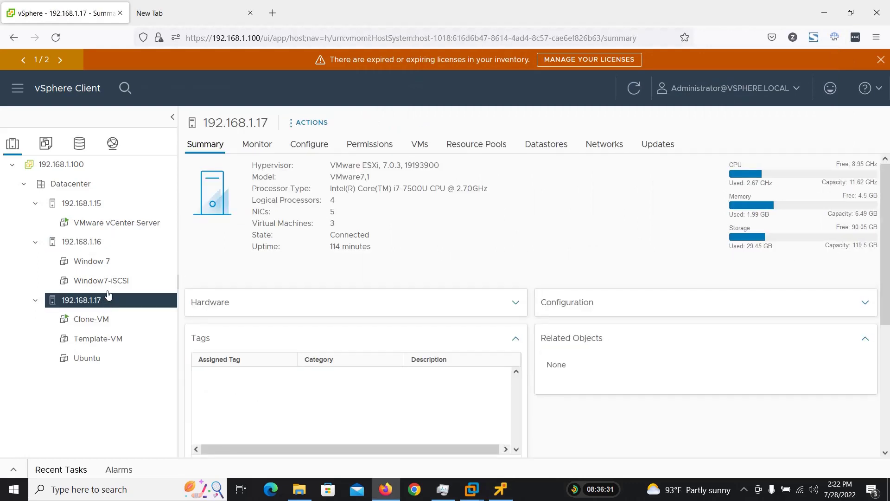
left_click(92, 242)
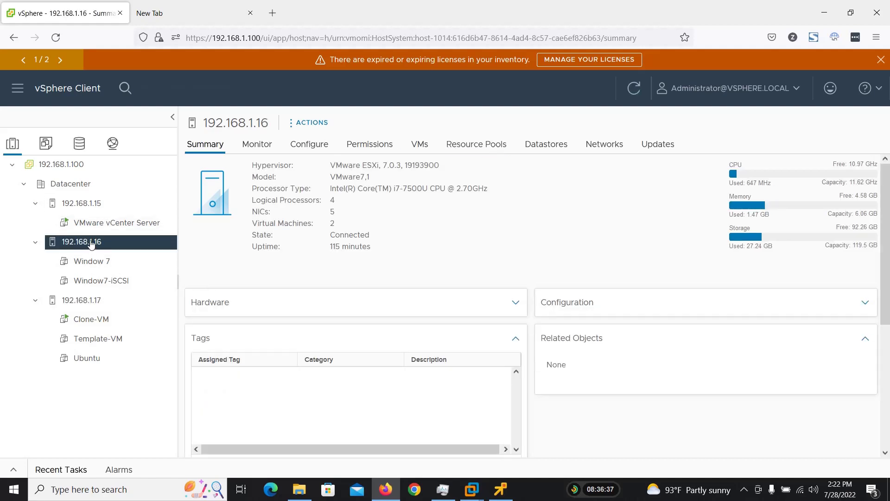
left_click(306, 145)
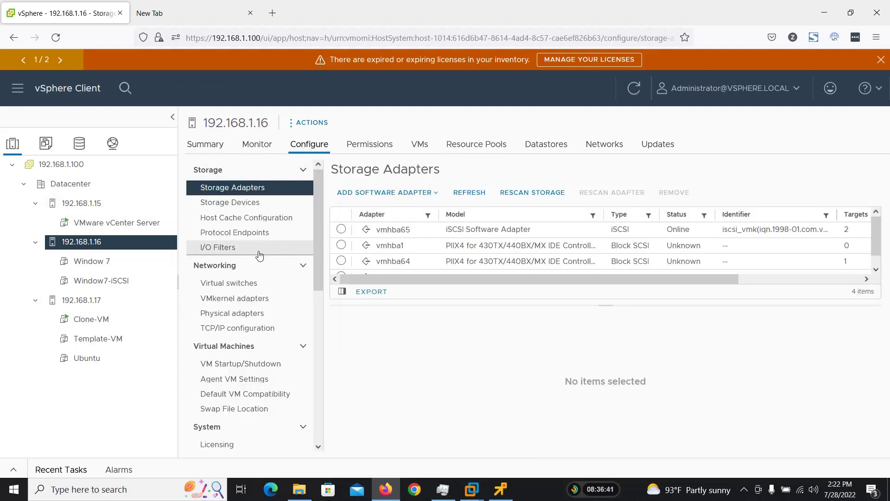
left_click(238, 299)
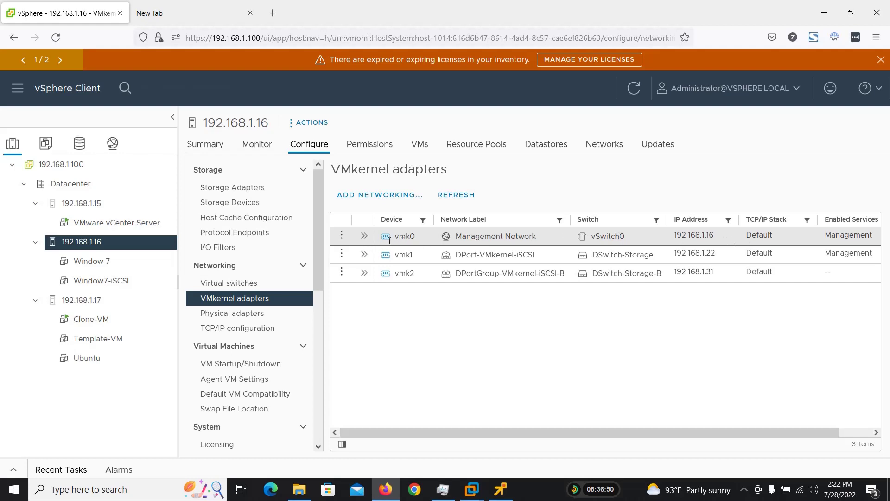
left_click(343, 237)
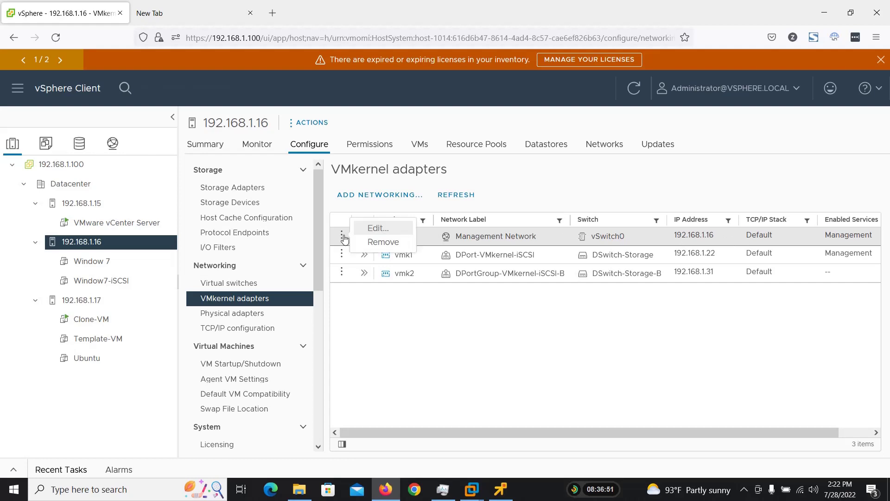
left_click(381, 231)
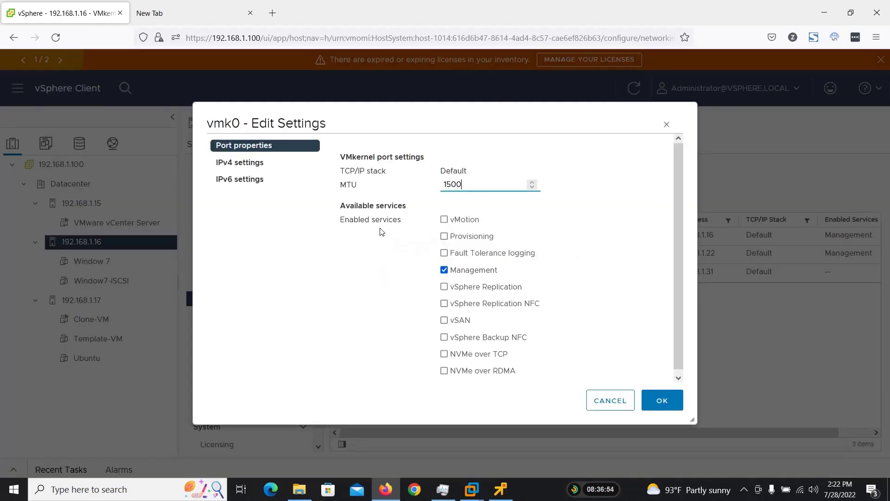
left_click(445, 221)
left_click(663, 400)
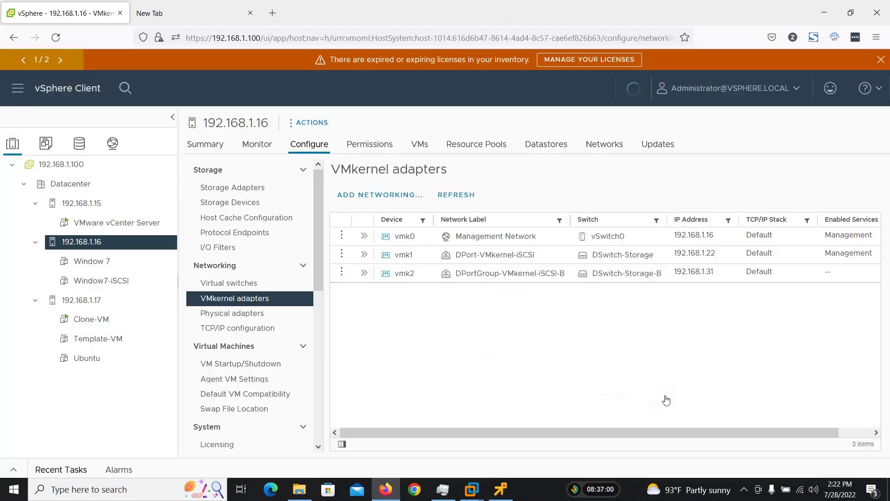
left_click(25, 469)
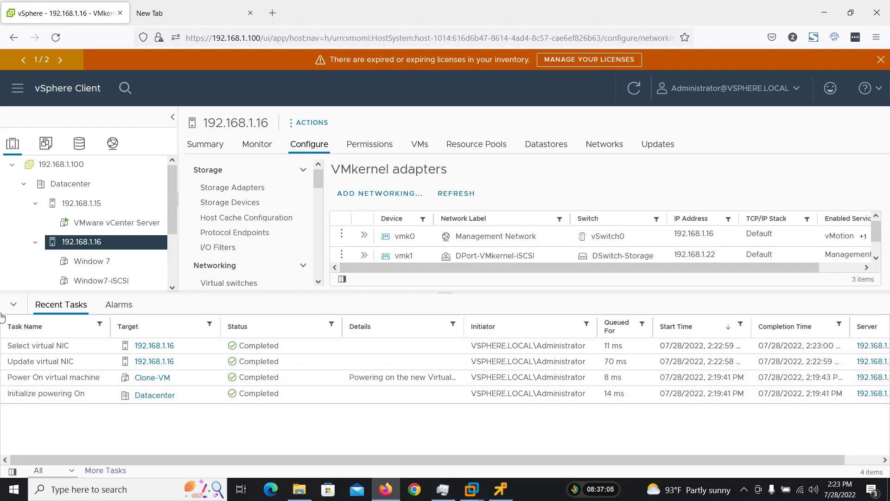
left_click(13, 305)
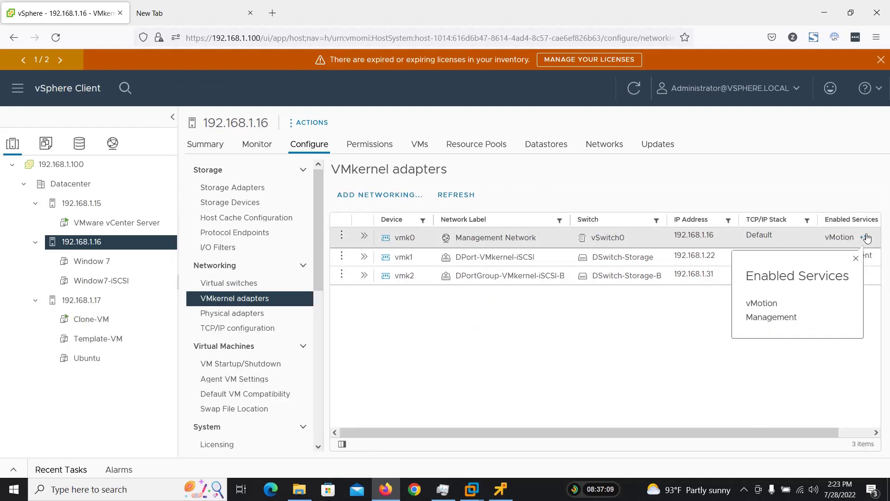
Step: Enable the vMotion service on VMkernel adapter vmk0 of host 192.168.1.17 and recheck its enabled services
left_click(82, 300)
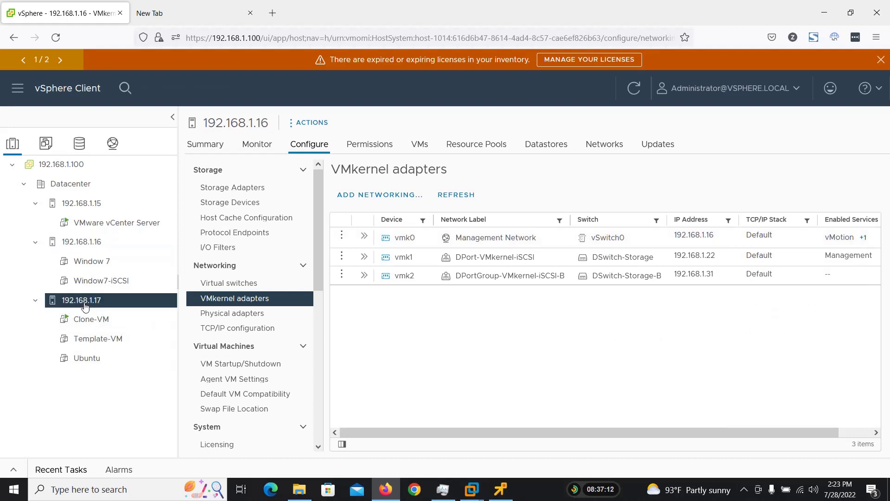
left_click(342, 237)
left_click(370, 229)
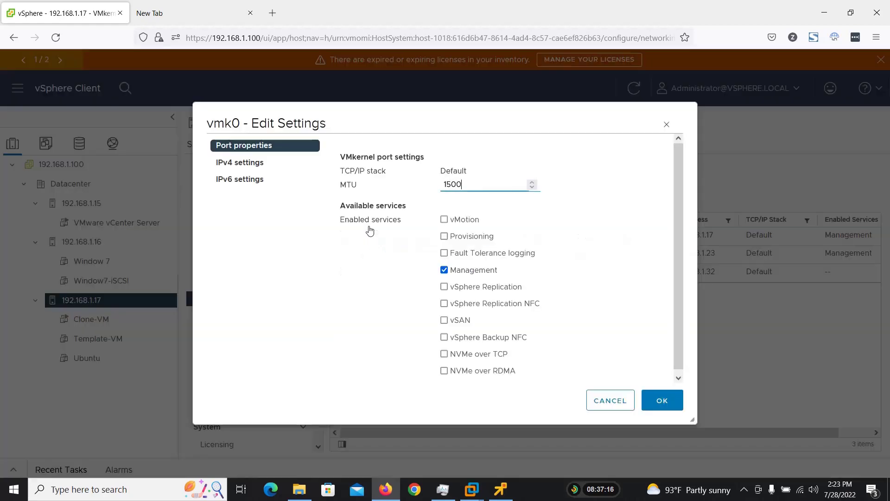
left_click(457, 219)
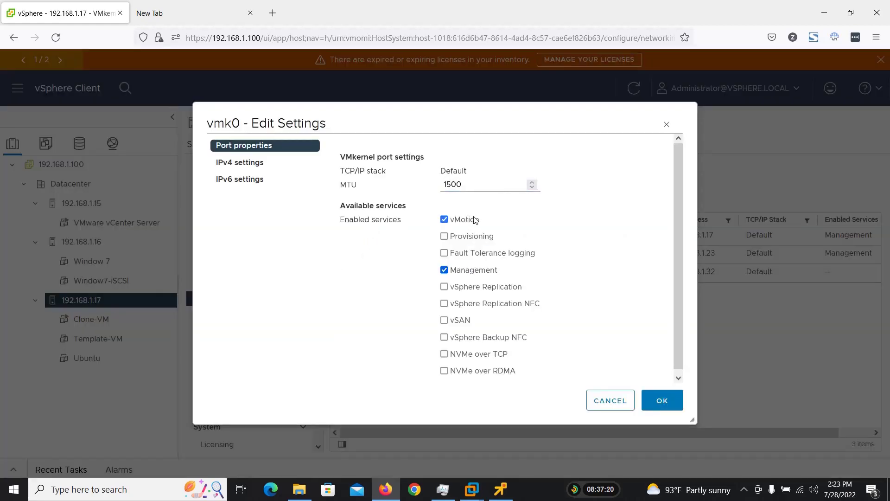
left_click(662, 400)
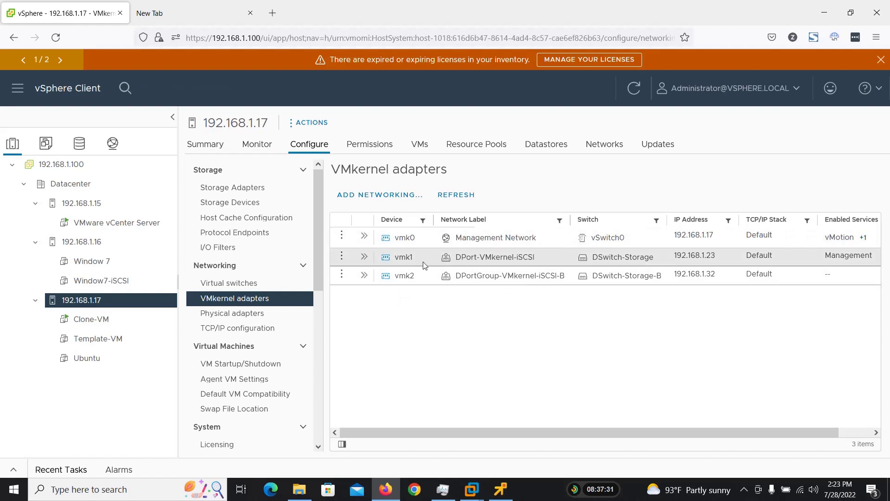
left_click(342, 238)
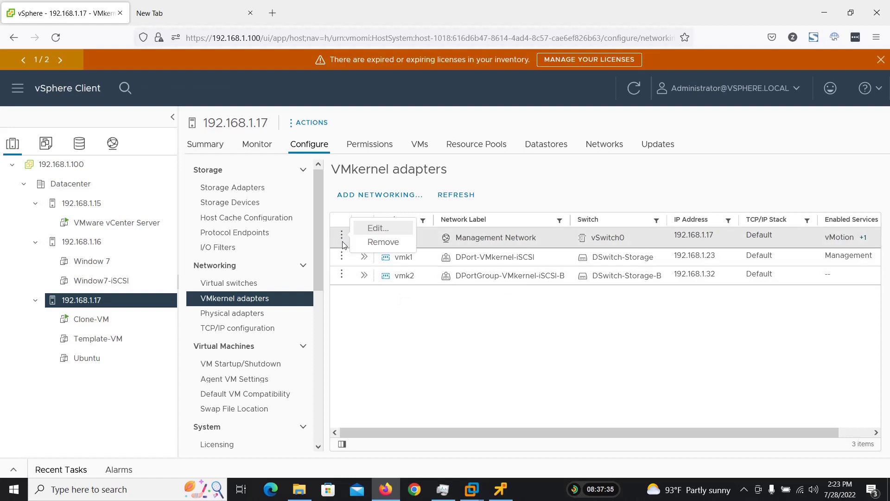
left_click(374, 225)
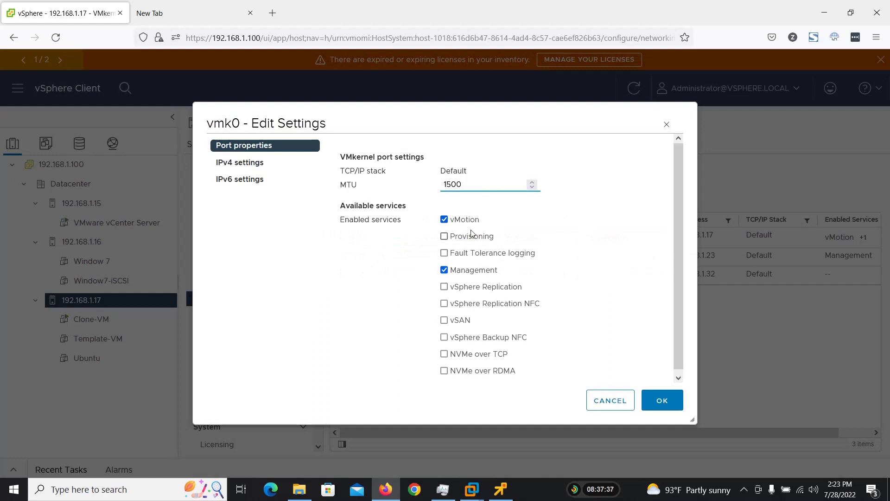
left_click(669, 125)
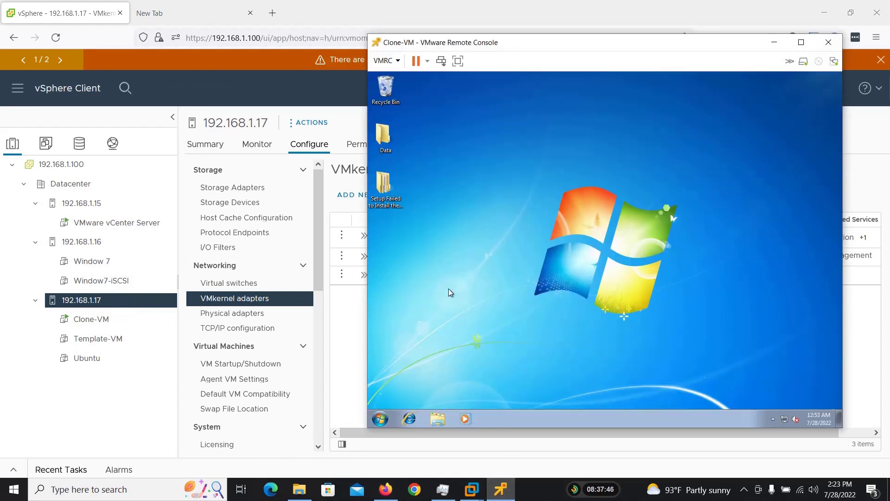
left_click(501, 489)
left_click(381, 420)
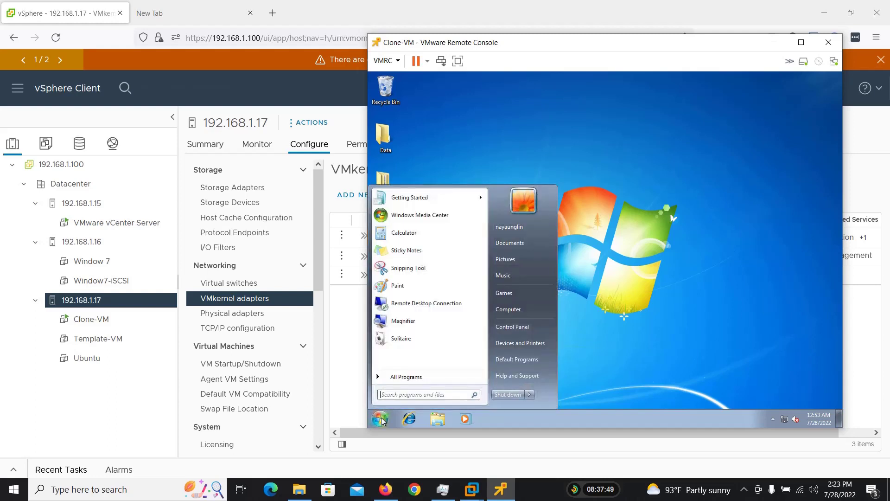
type("cmd")
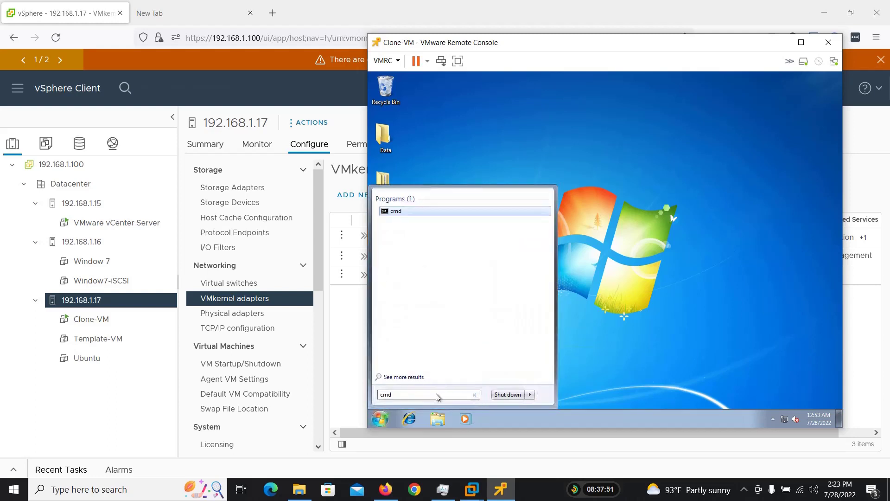
key("Return")
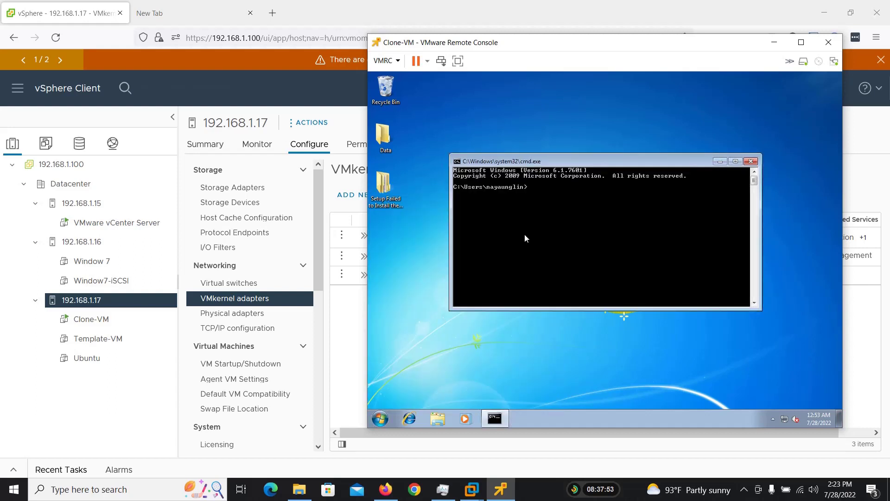
type("ping www.google.com -t")
key("Return")
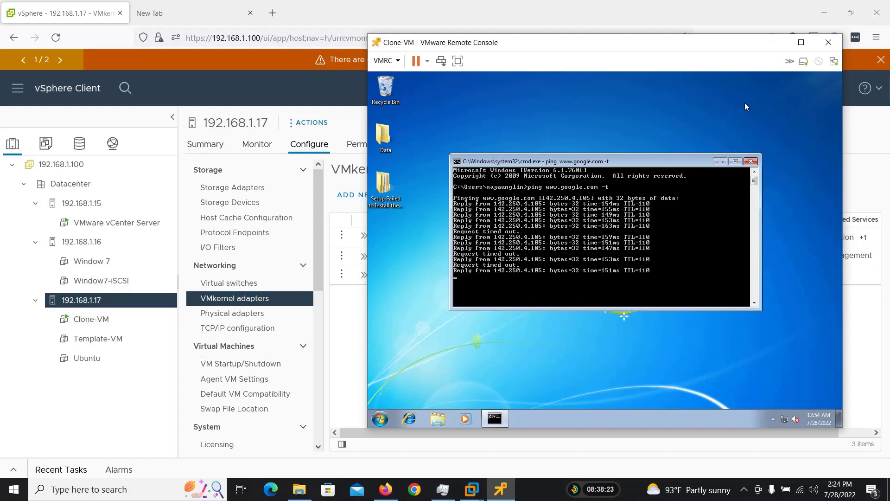
Step: Put the console away and look up Clone-VM's current host, network and storage in its summary
left_click(775, 42)
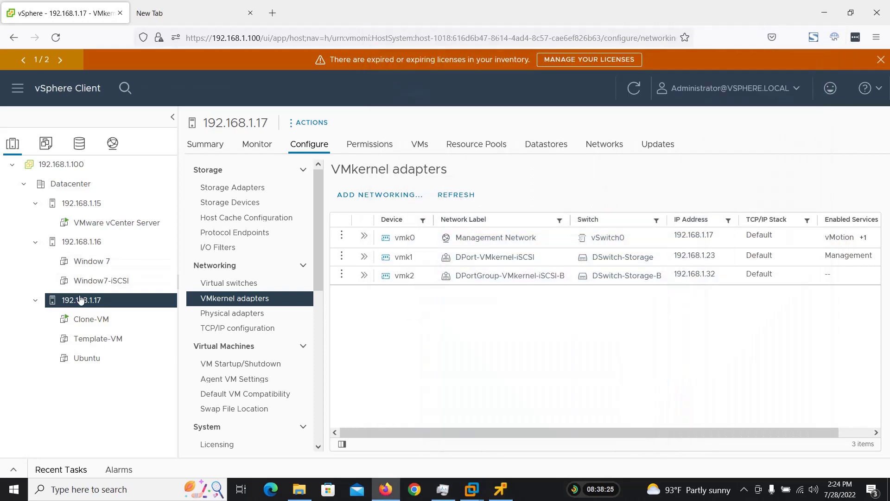
left_click(98, 325)
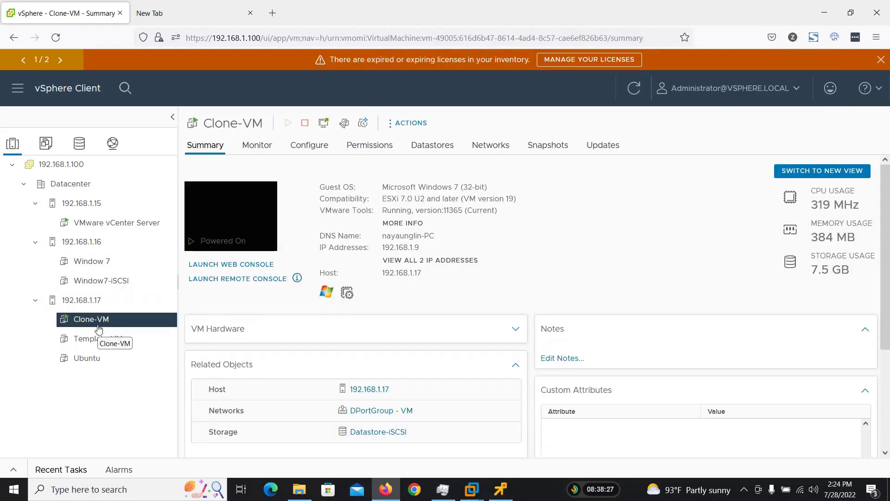
scroll(299, 360, "down", 3)
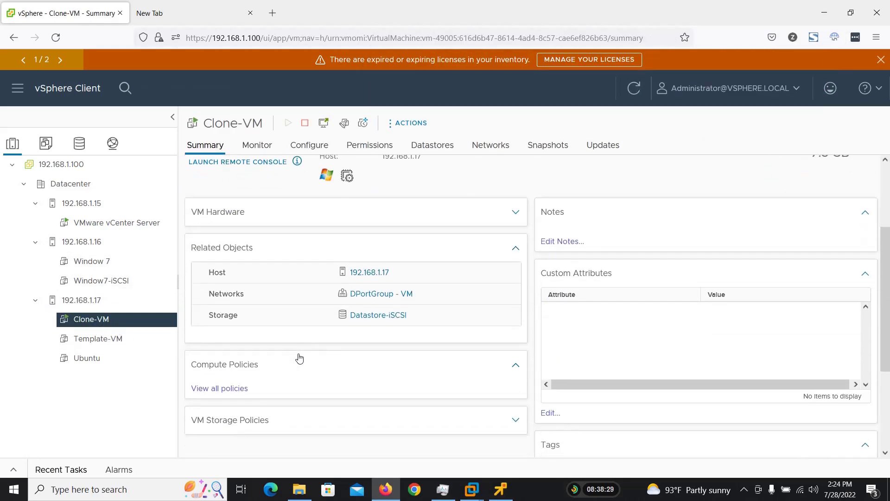
right_click(96, 320)
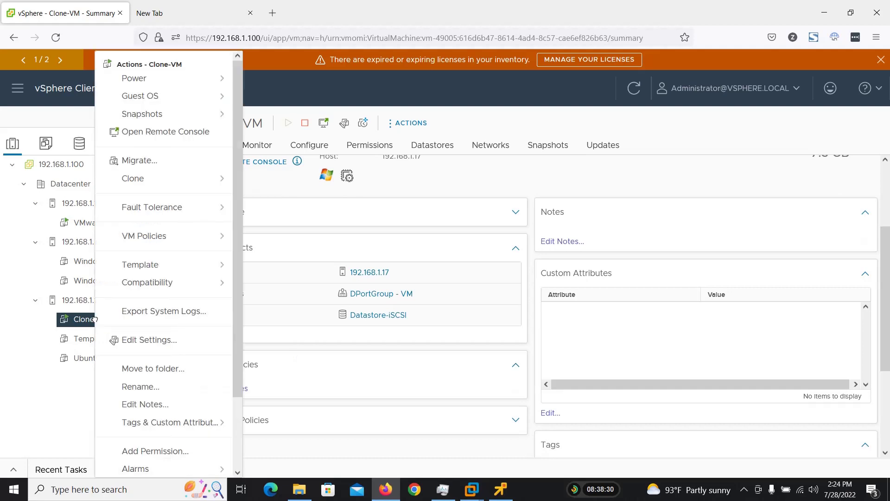
left_click(156, 159)
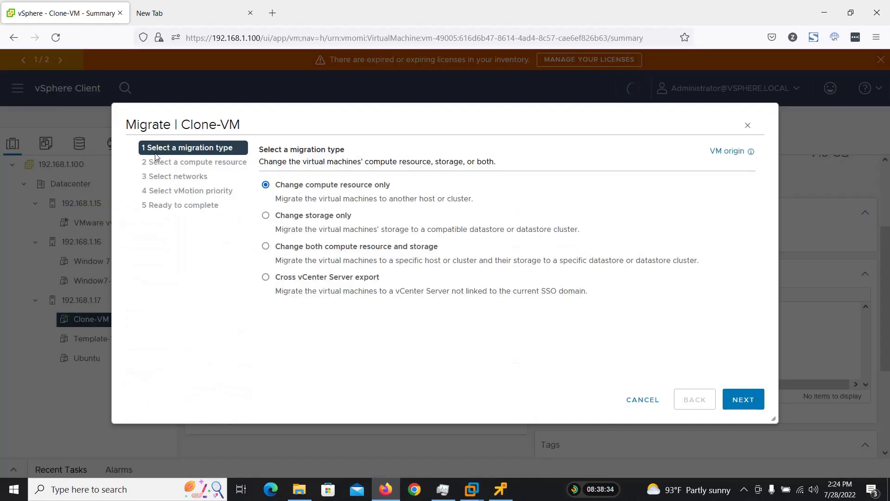
left_click(748, 125)
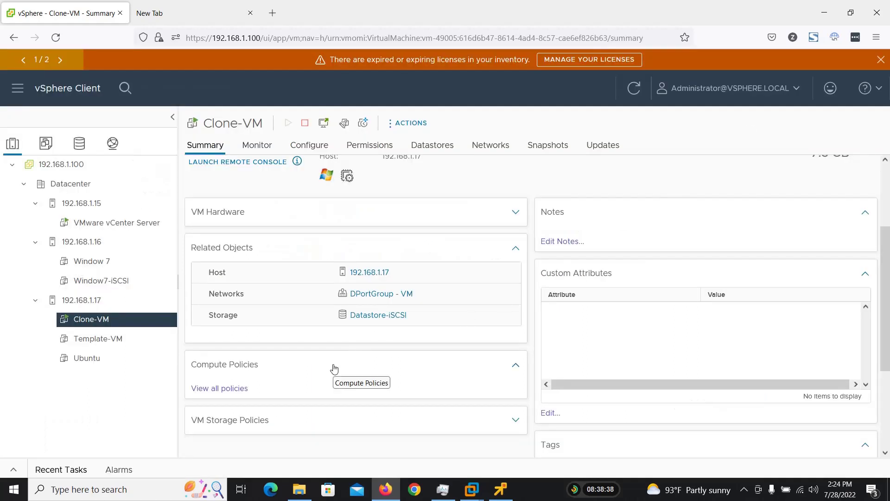
Step: Start migrating Clone-VM with both compute resource and storage changed, selecting host 192.168.1.16 in Datacenter as the destination
right_click(109, 321)
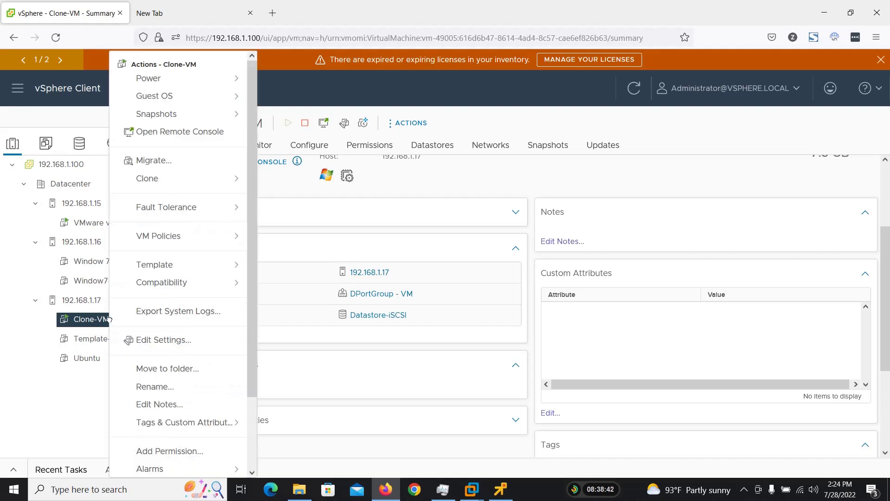
left_click(166, 160)
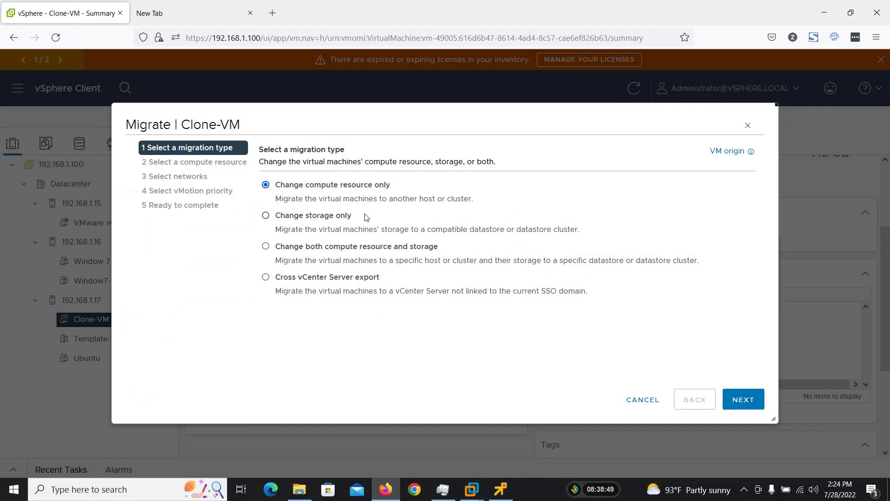
left_click(325, 249)
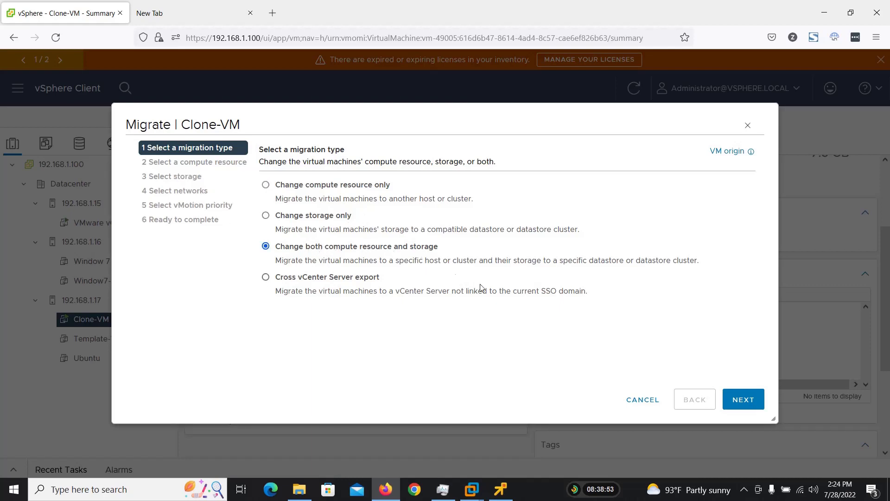
left_click(748, 401)
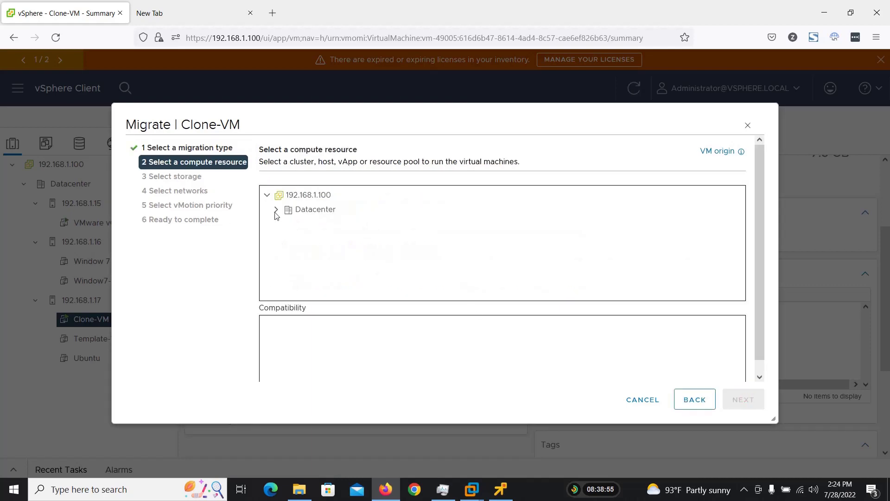
left_click(276, 210)
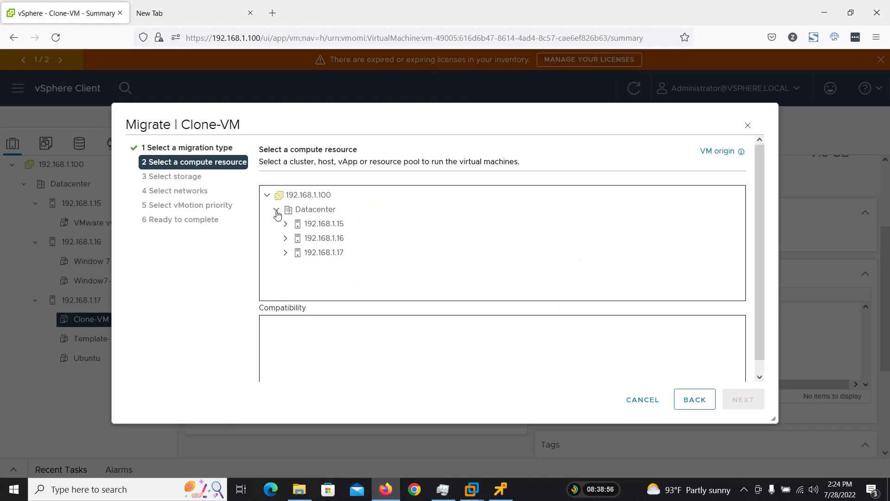
left_click(331, 238)
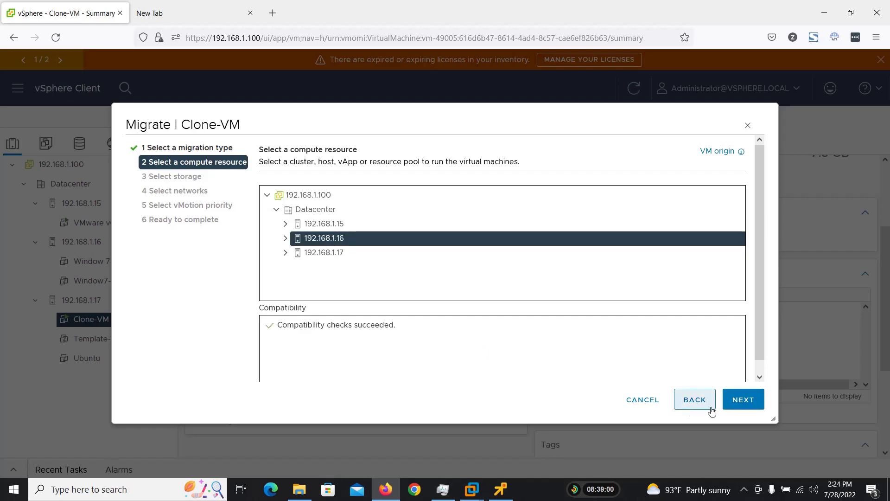
left_click(742, 398)
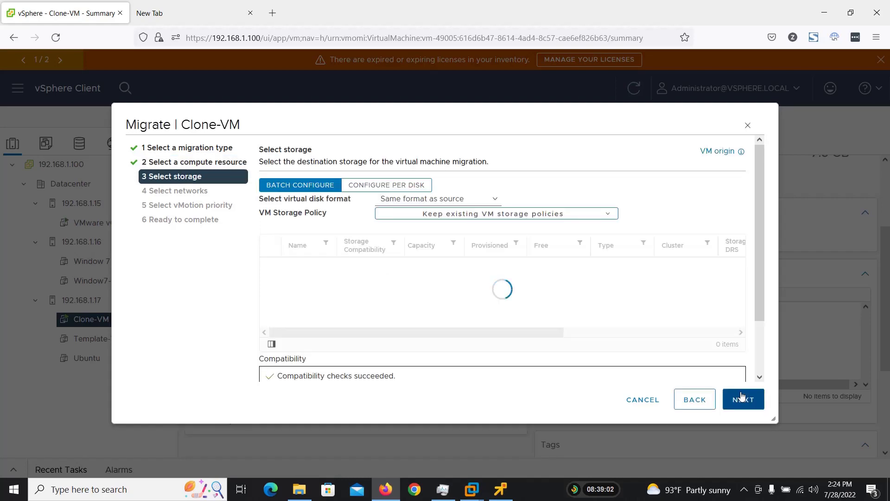
Step: Set the migration's disk format to Thin Provision, the storage policy to Management Storage policy - Thin, and the destination to Datastore-NFS
left_click(452, 199)
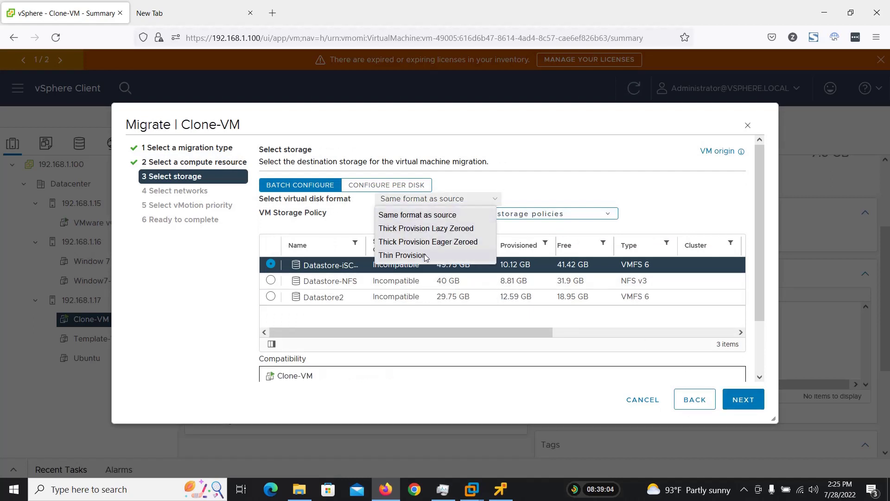
left_click(426, 256)
left_click(482, 214)
left_click(454, 328)
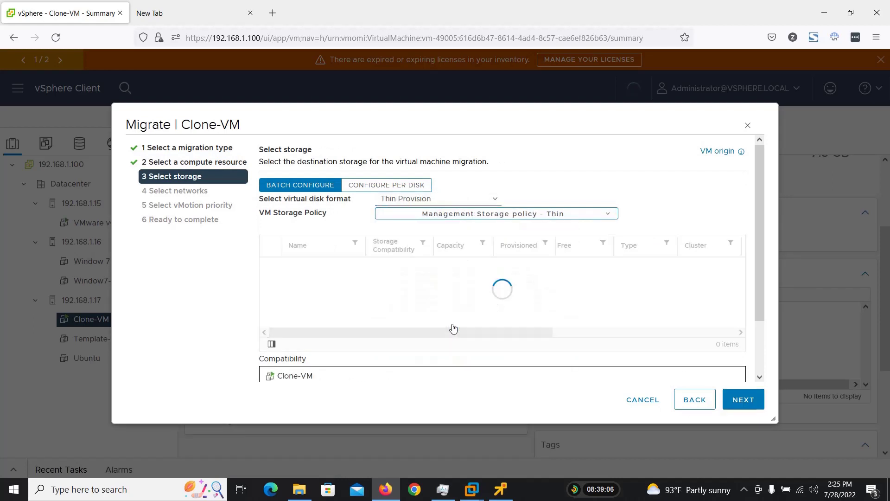
left_click(271, 280)
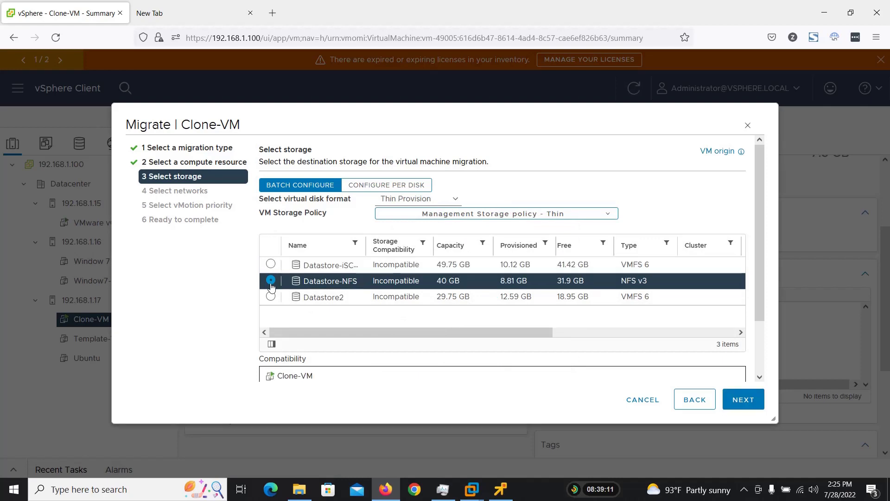
left_click(741, 402)
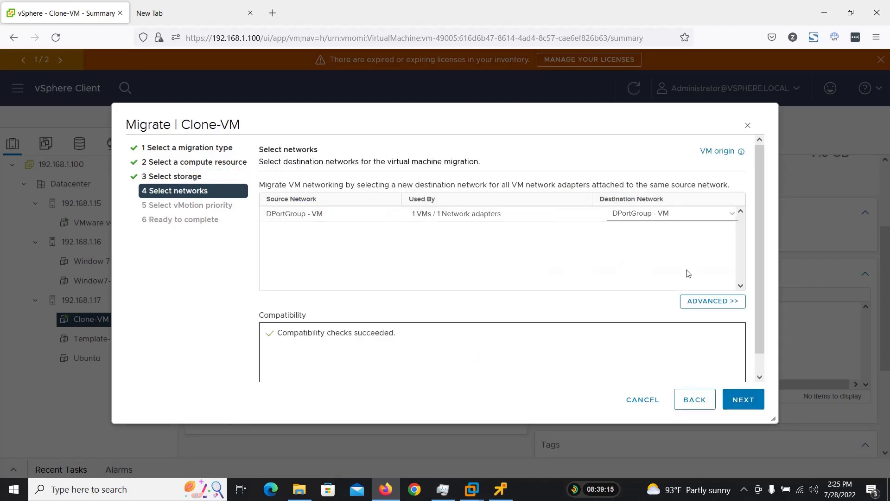
Step: Keep DPortGroup - VM as the destination network, schedule vMotion with high priority, and launch the migration
left_click(747, 406)
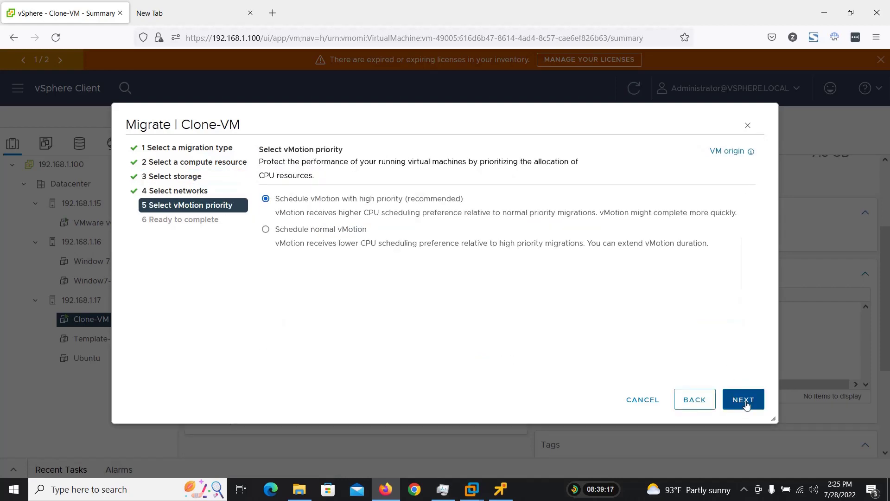
left_click_drag(311, 202, 476, 206)
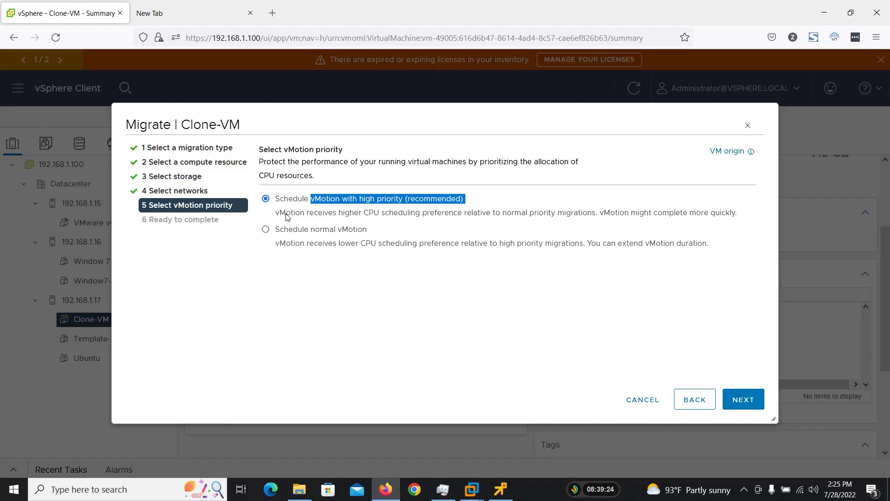
left_click(327, 212)
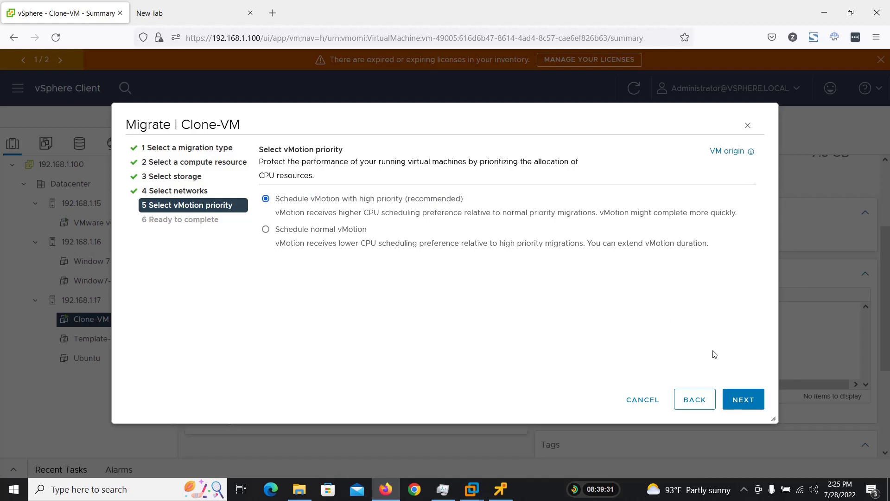
left_click(745, 399)
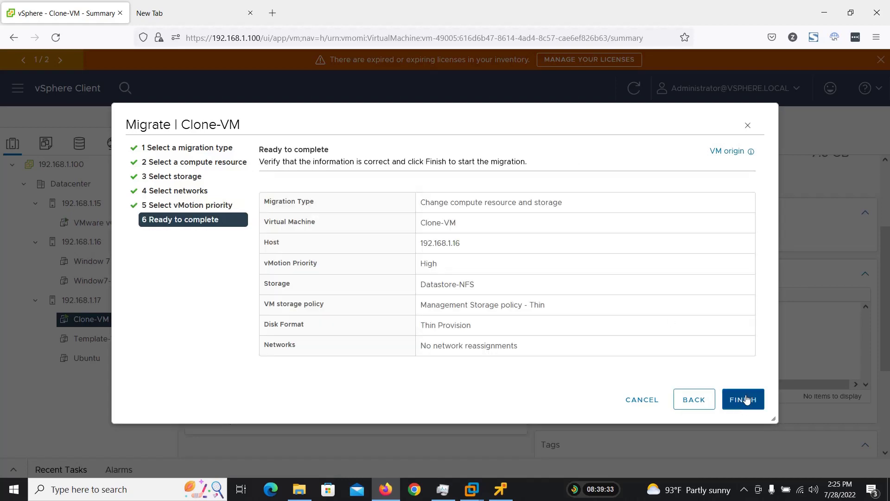
left_click(746, 399)
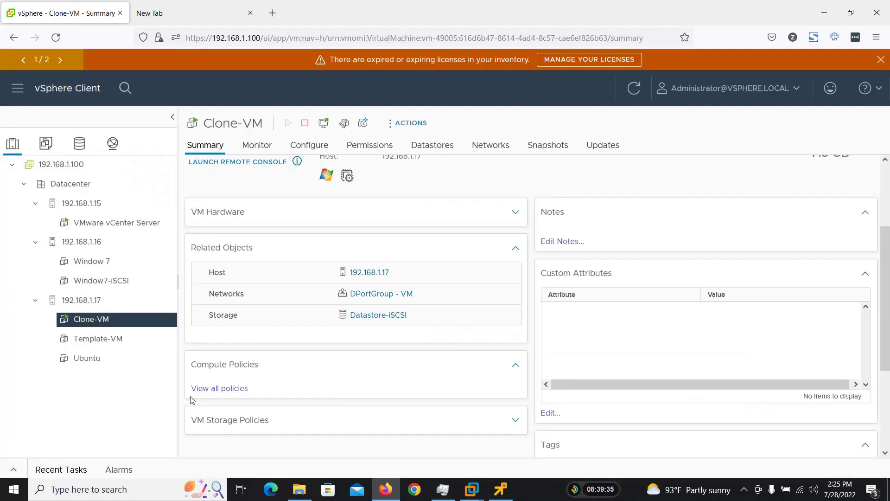
Step: Monitor the relocation progress in the recent tasks alongside the running ping in the Clone-VM console
left_click(14, 470)
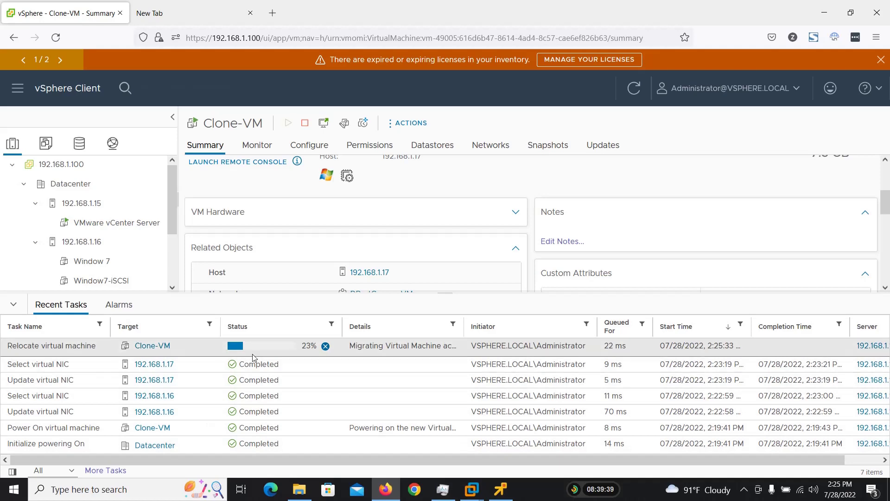
left_click(500, 490)
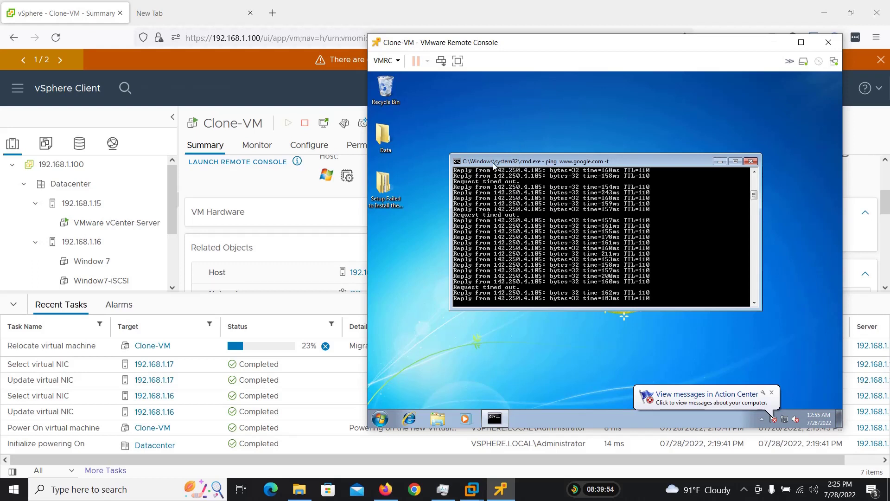
left_click_drag(412, 48, 407, 70)
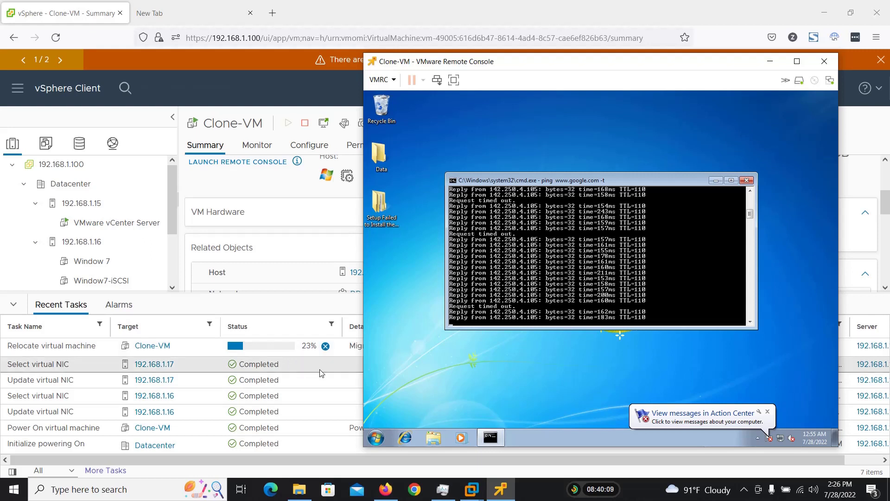
left_click_drag(406, 63, 310, 35)
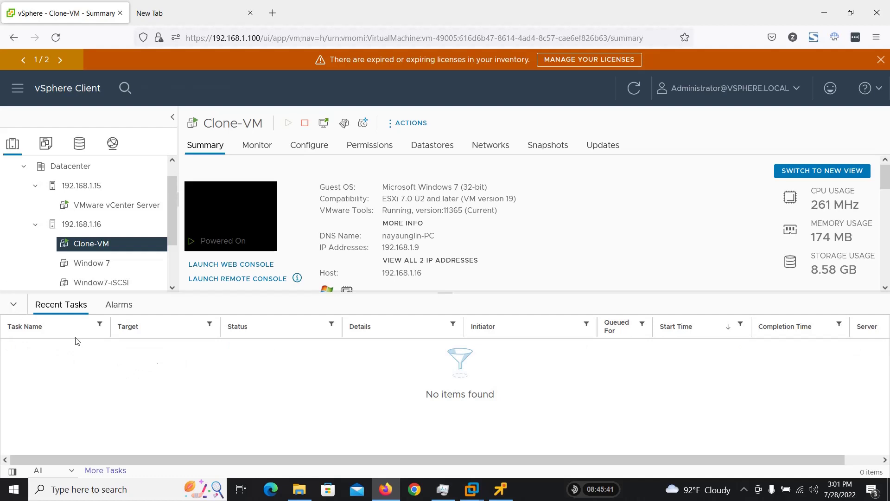
Step: Check Clone-VM's host, storage and ping replies after the migration, and close its remote console
left_click(12, 307)
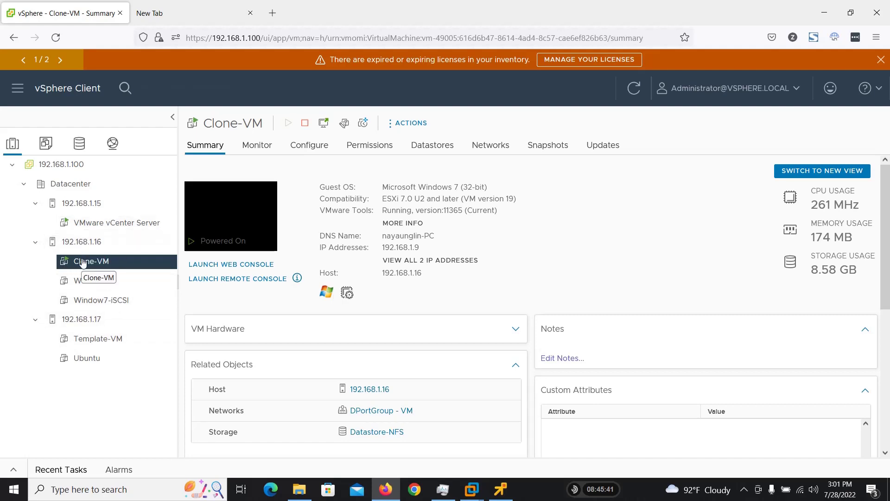
left_click(501, 489)
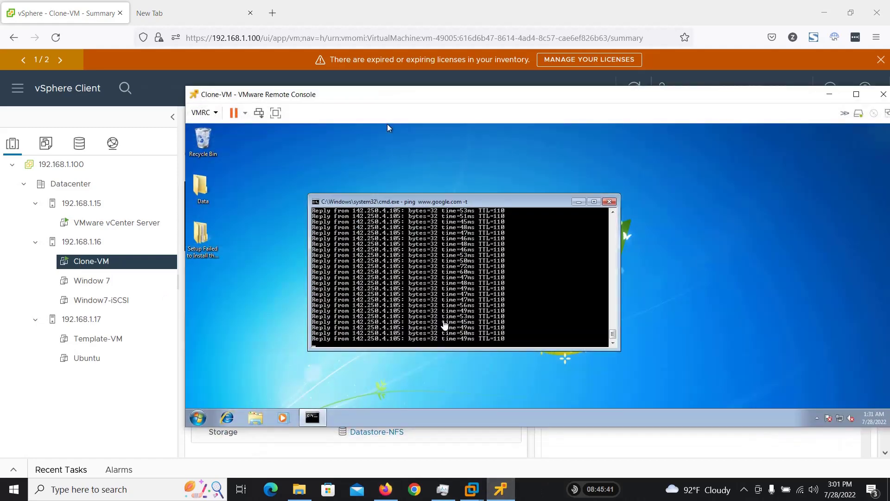
left_click(388, 124)
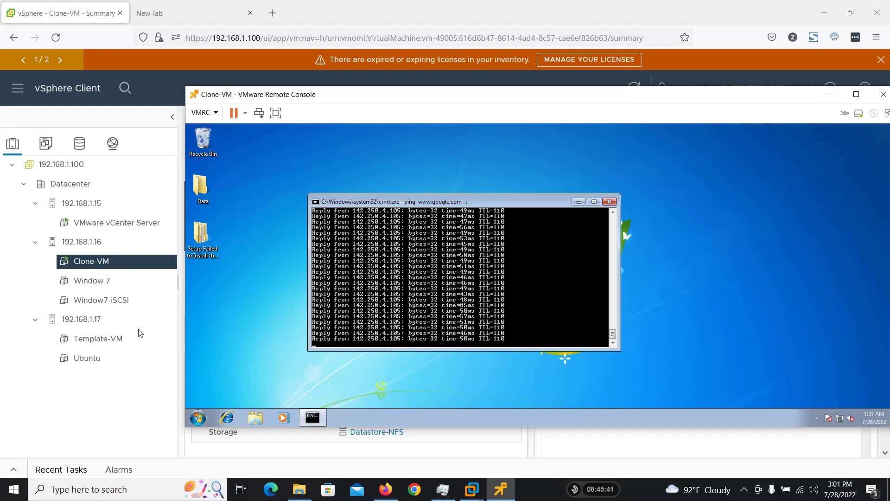
left_click(830, 94)
scroll(311, 322, "down", 2)
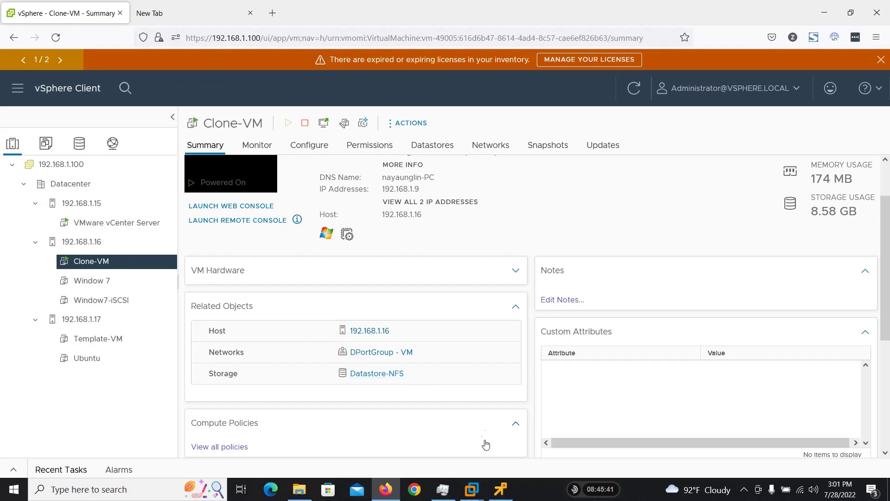
left_click(501, 489)
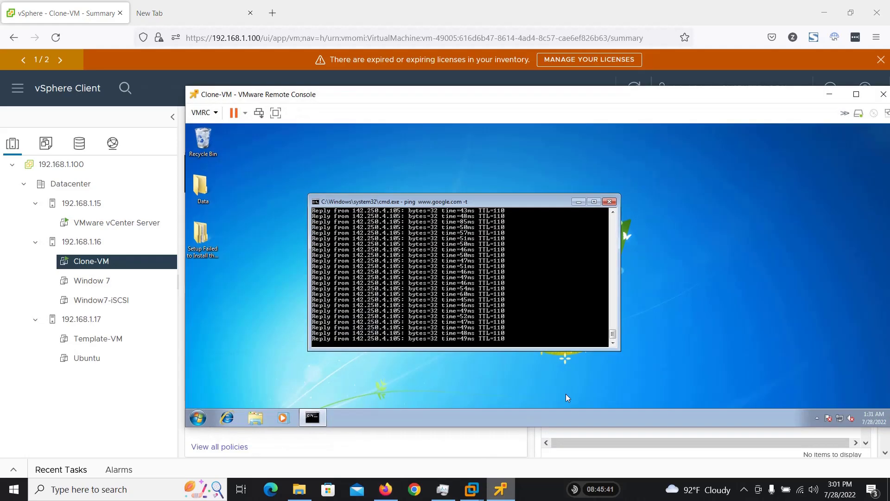
left_click(884, 95)
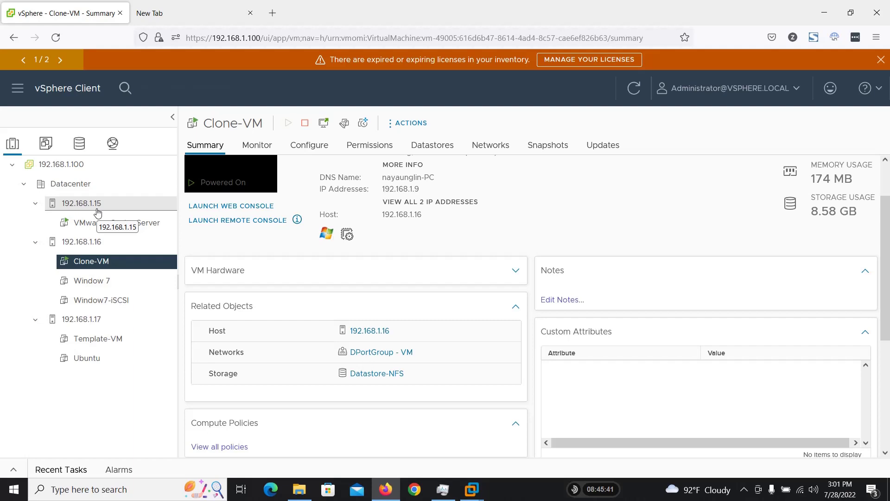
Step: Check Clone-VM's compatibility for a compute-only migration to host 192.168.1.15, read the result, and cancel the migration
right_click(99, 261)
left_click(149, 160)
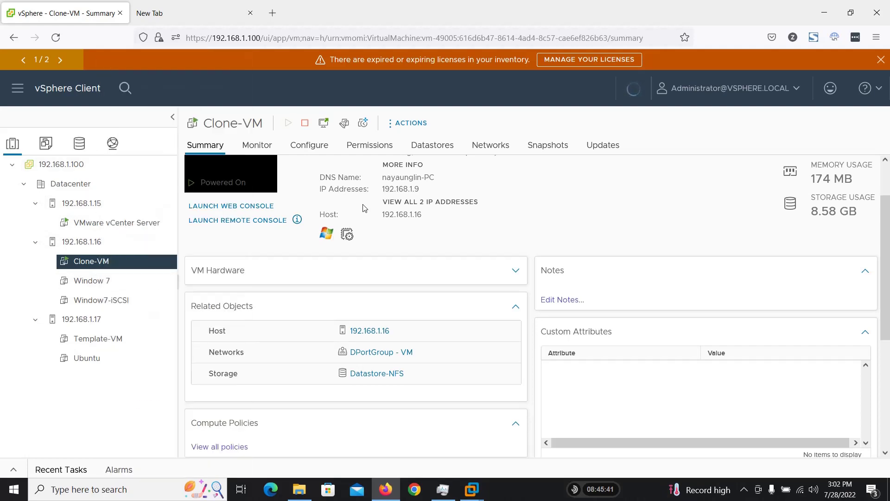
left_click(20, 471)
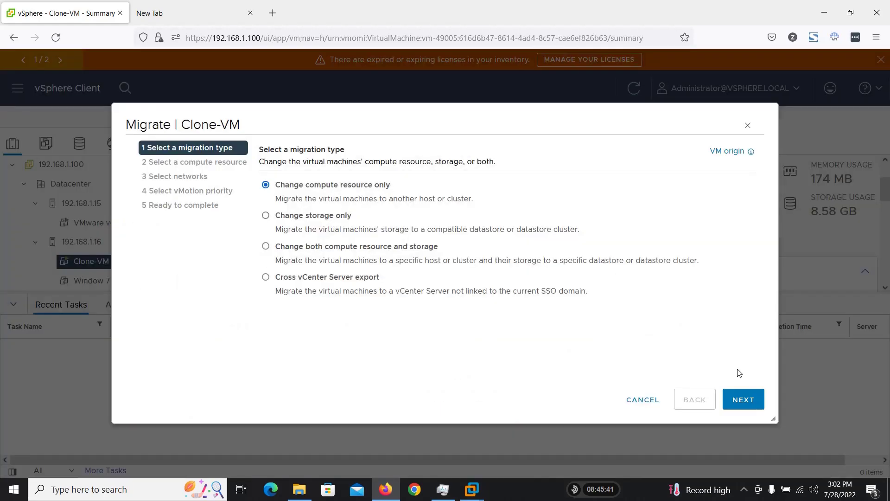
left_click(744, 400)
left_click(308, 238)
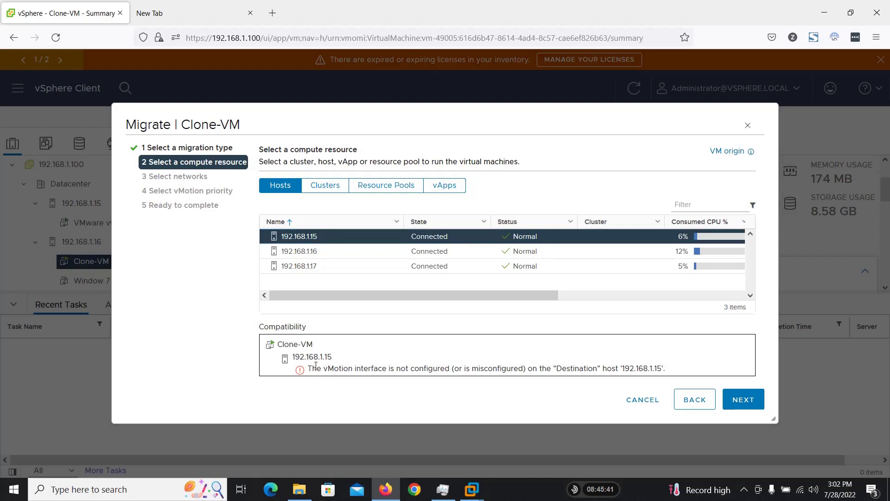
left_click_drag(317, 369, 677, 370)
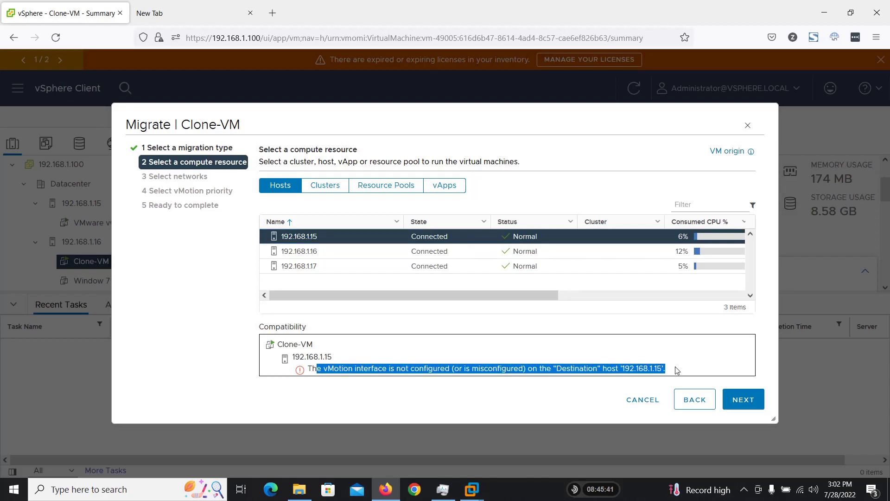
left_click(617, 367)
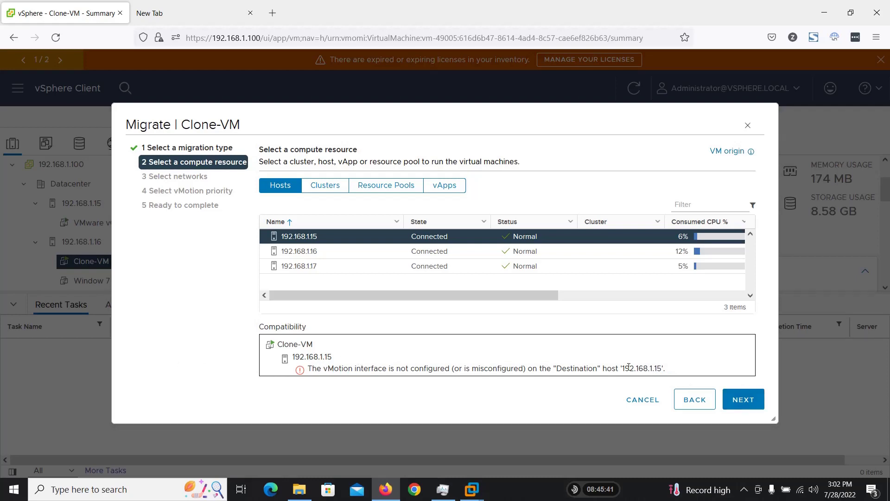
left_click_drag(629, 367, 666, 367)
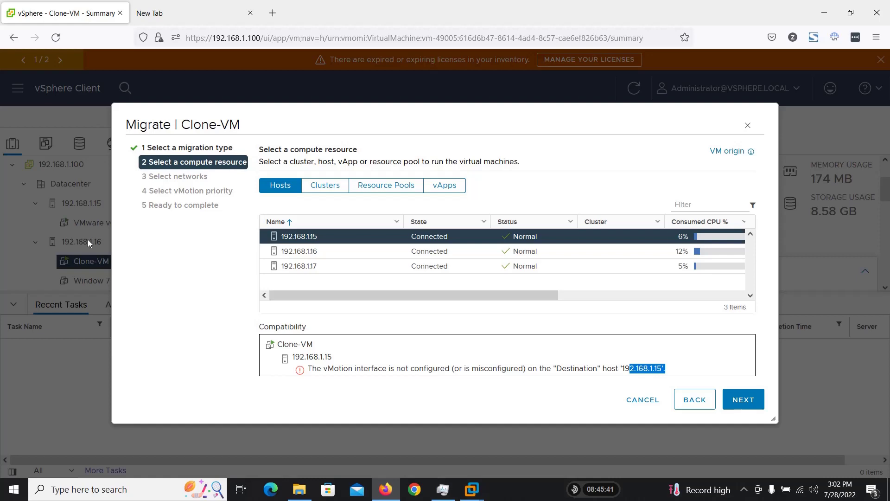
left_click(642, 399)
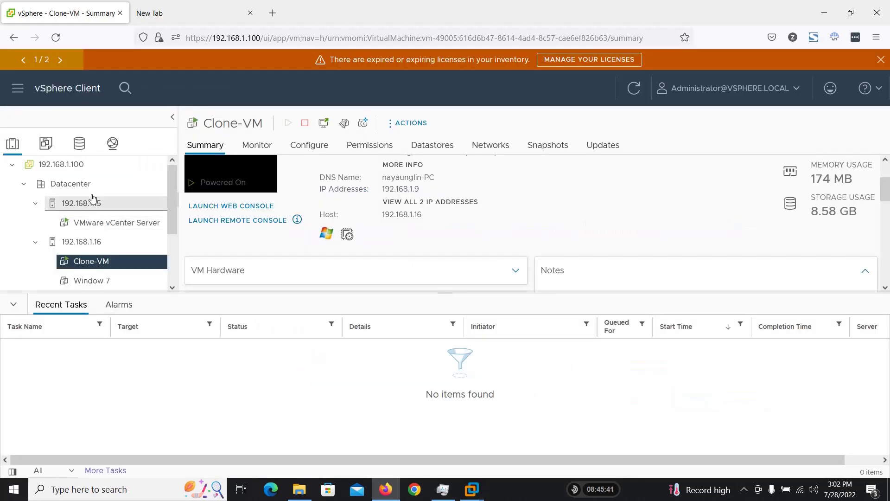
Step: Enable the vMotion service on VMkernel adapter vmk0 of host 192.168.1.15
left_click(93, 204)
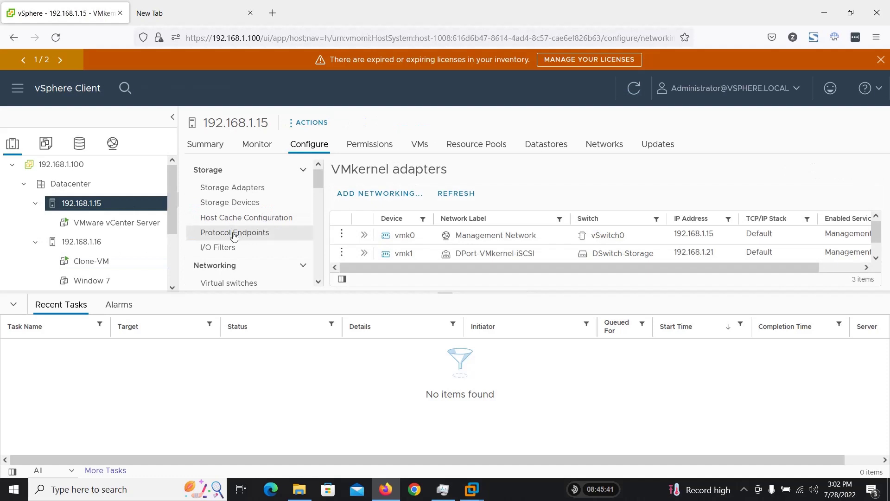
scroll(239, 222, "down", 4)
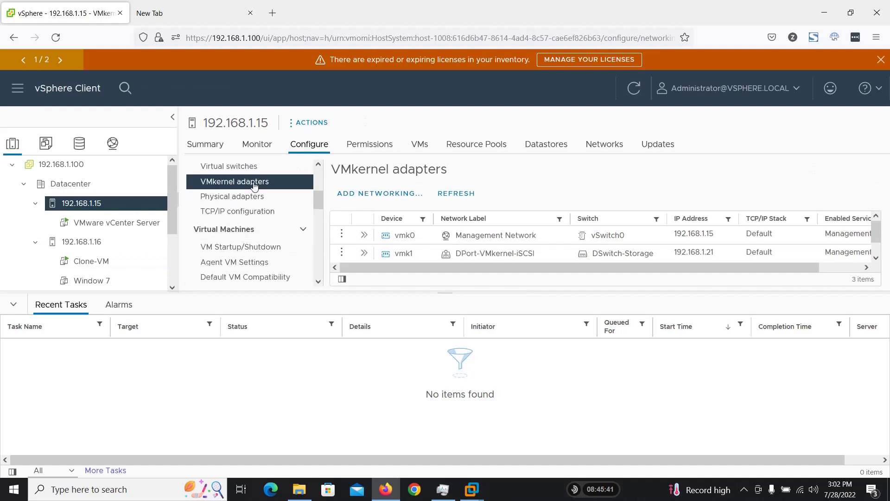
left_click(342, 233)
left_click(371, 227)
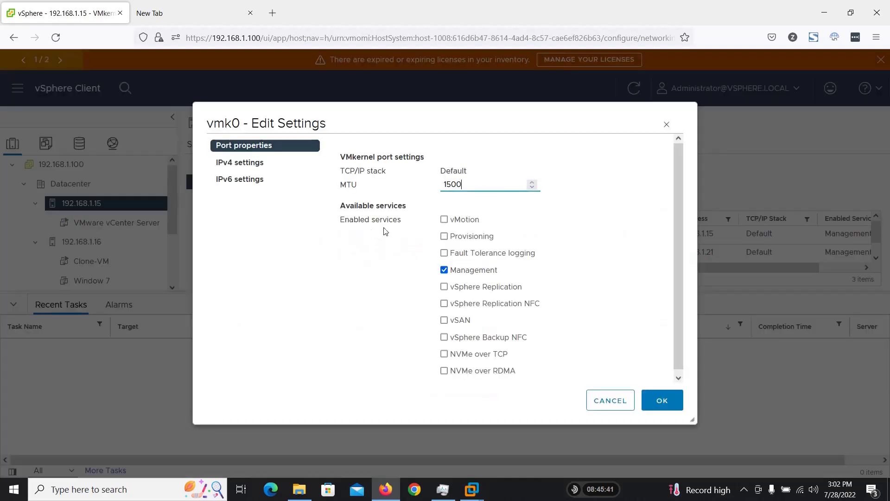
left_click(444, 220)
left_click(665, 399)
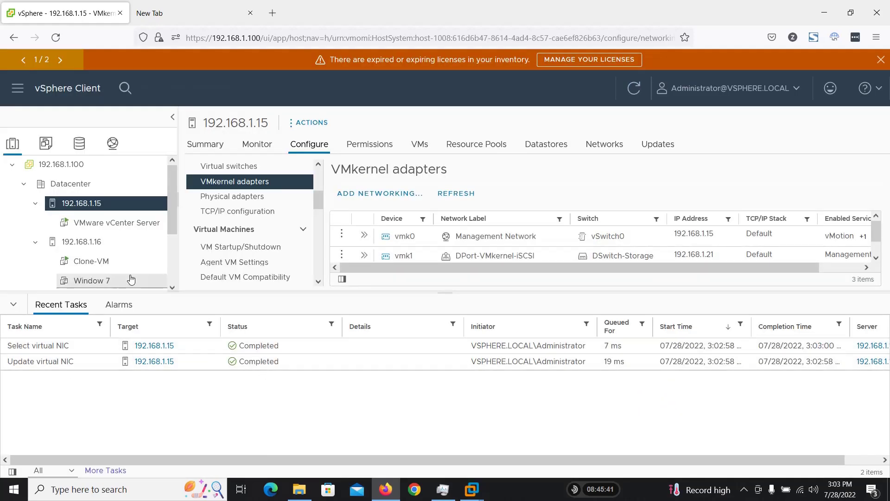
Step: Recheck whether Clone-VM can migrate to host 192.168.1.15 as compute resource only, and close the migration wizard without migrating
scroll(132, 250, "down", 3)
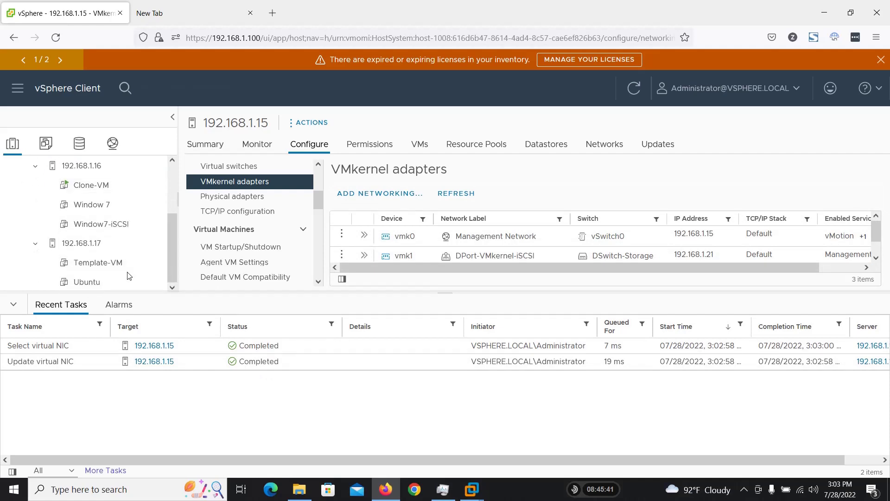
scroll(125, 259, "up", 3)
left_click(93, 262)
right_click(93, 262)
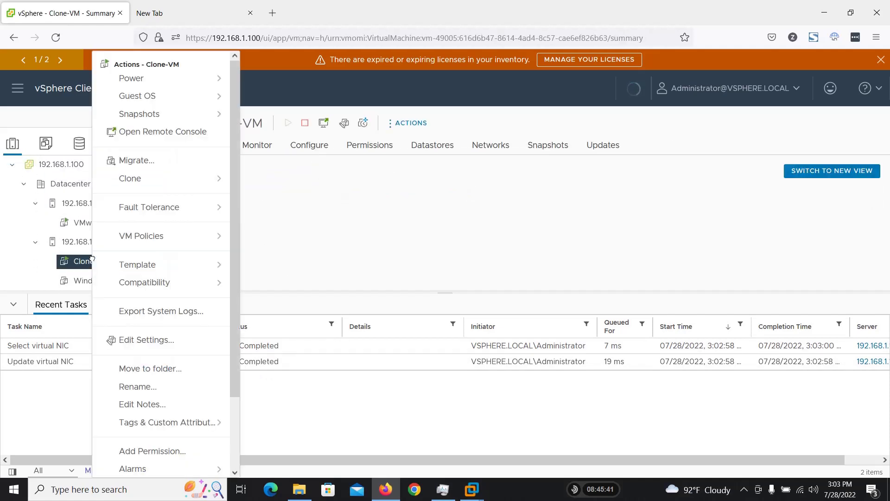
left_click(140, 160)
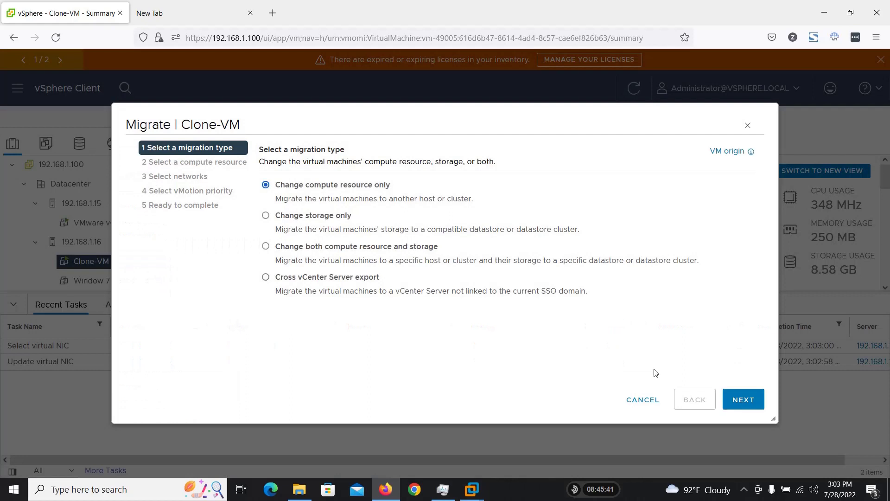
left_click(742, 402)
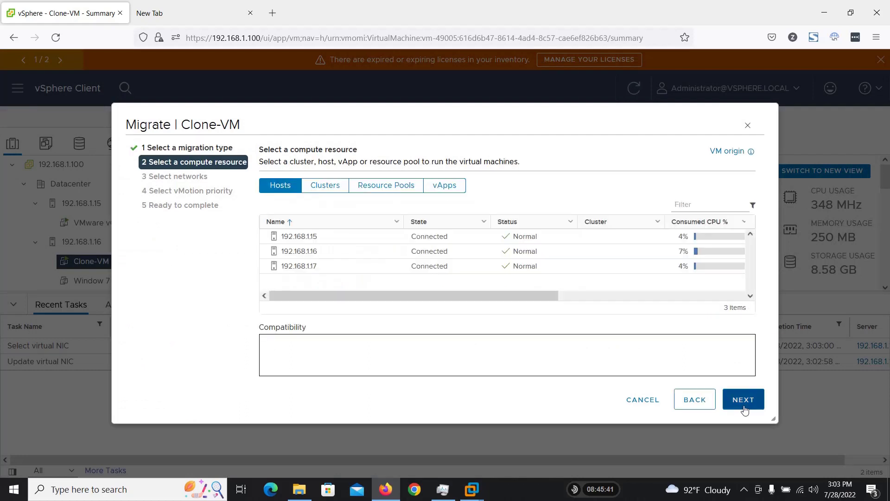
left_click(288, 238)
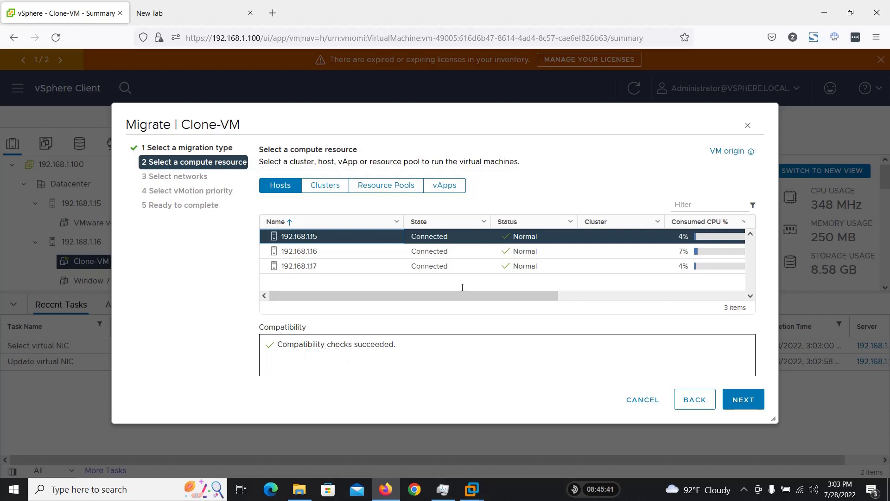
left_click(749, 127)
left_click(14, 308)
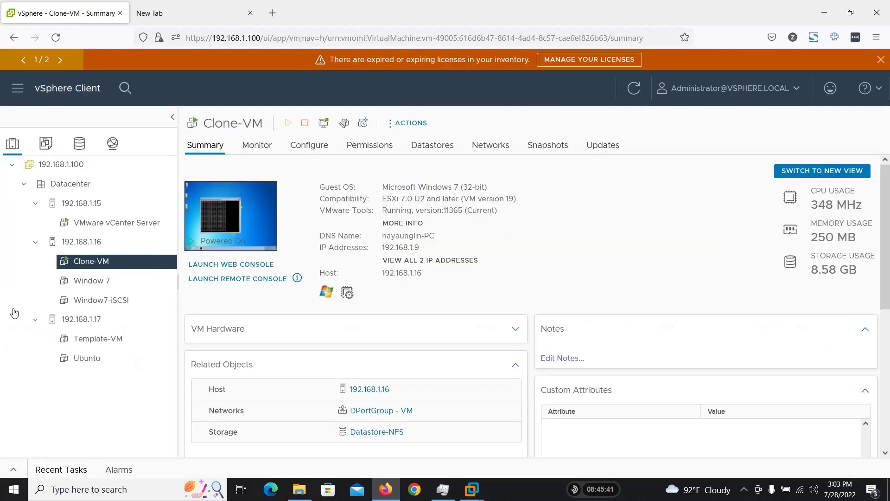